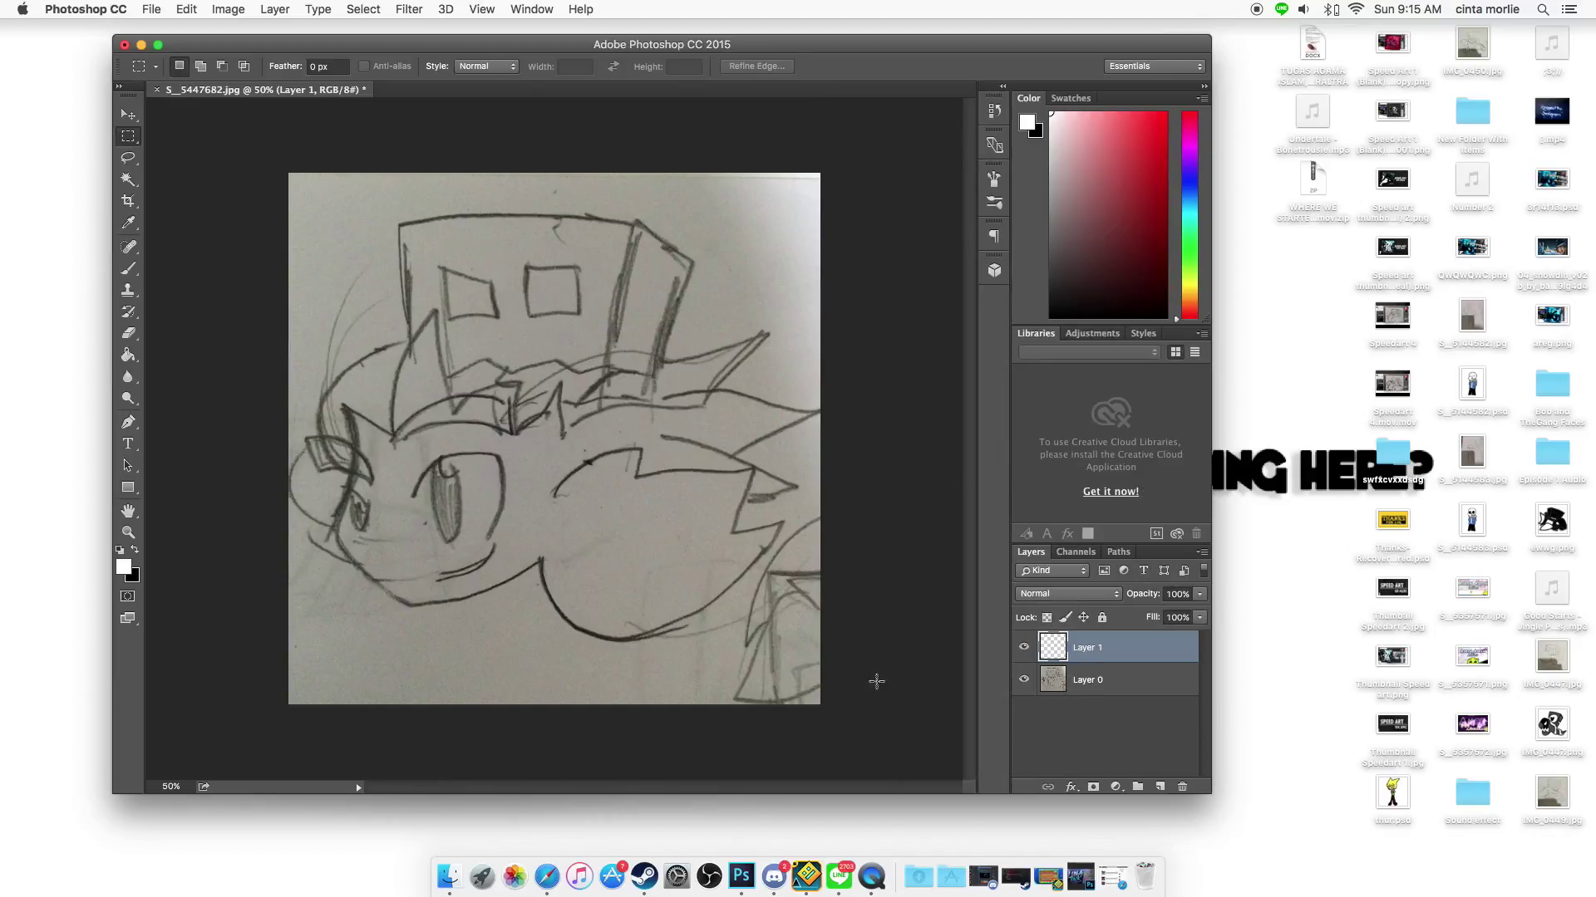
- Stroke the traced cheek path with a thick 19px black brush
{"action": "left_click", "coordinate": [198, 75]}
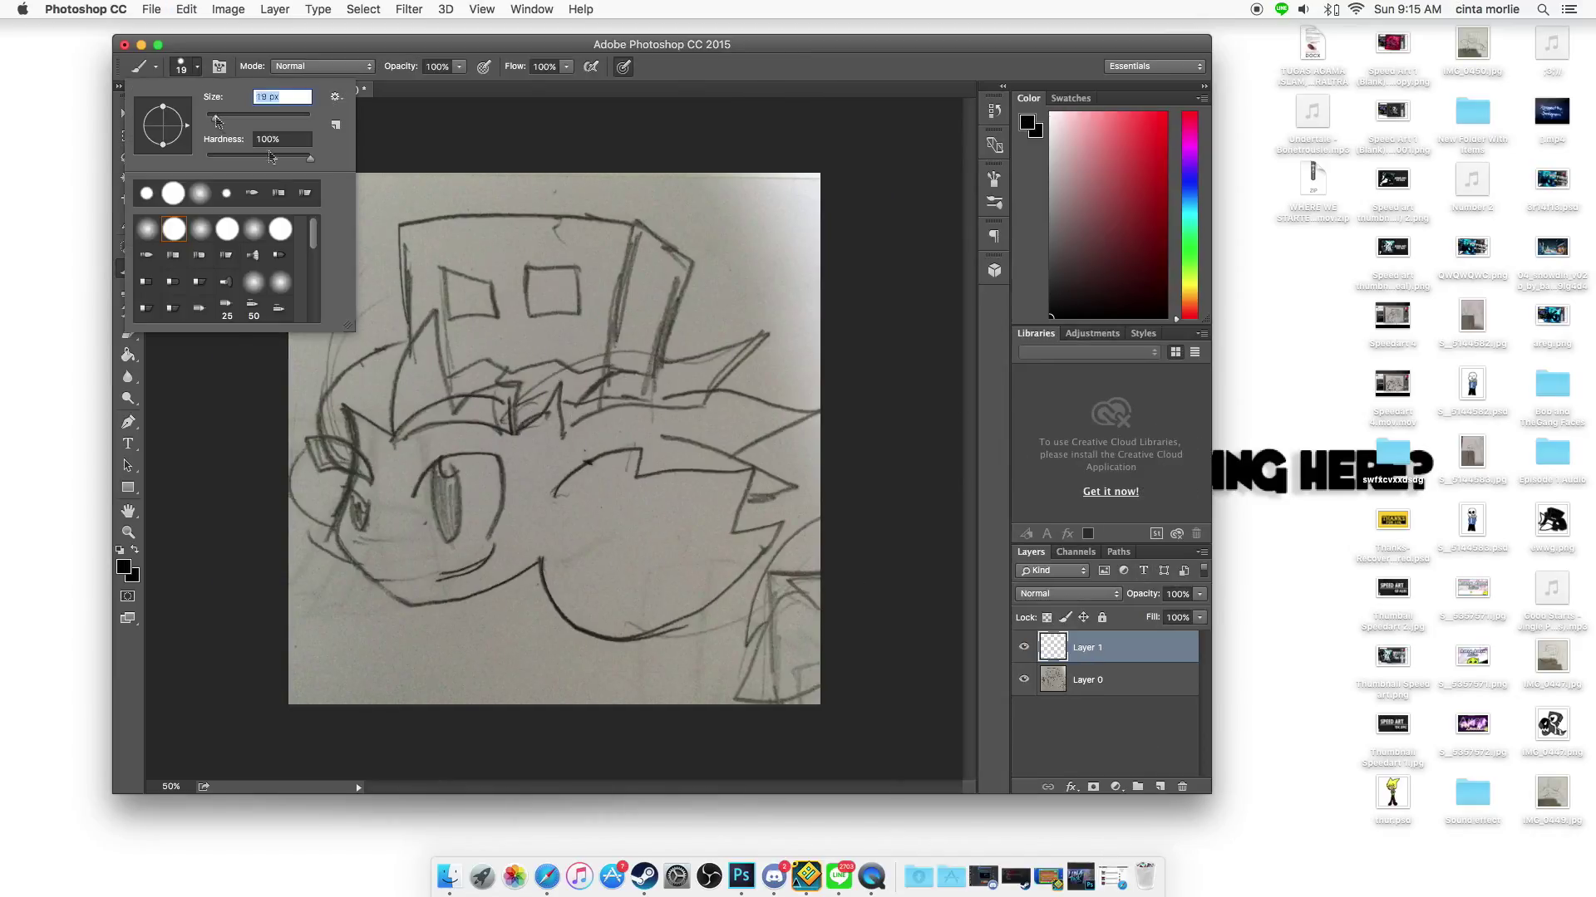
{"action": "key", "text": "p"}
{"action": "right_click", "coordinate": [398, 491]}
{"action": "left_click", "coordinate": [448, 577]}
{"action": "key", "text": "Return"}
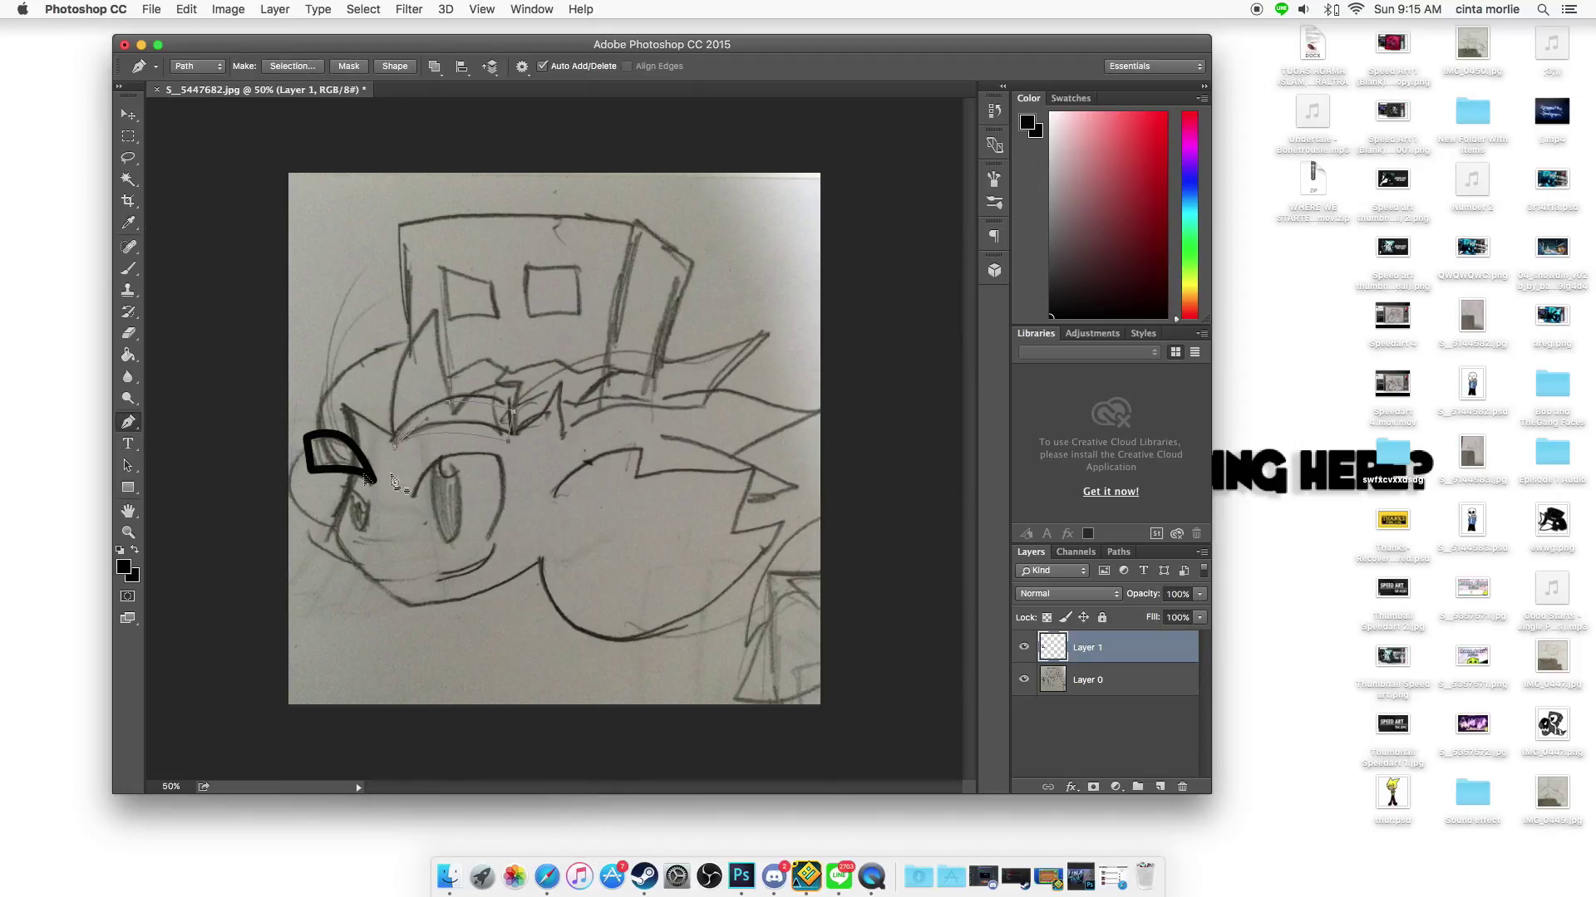
- Stroke the path above the eye and the next traced face path in thick black
{"action": "right_click", "coordinate": [431, 463]}
{"action": "left_click", "coordinate": [491, 551]}
{"action": "key", "text": "Return"}
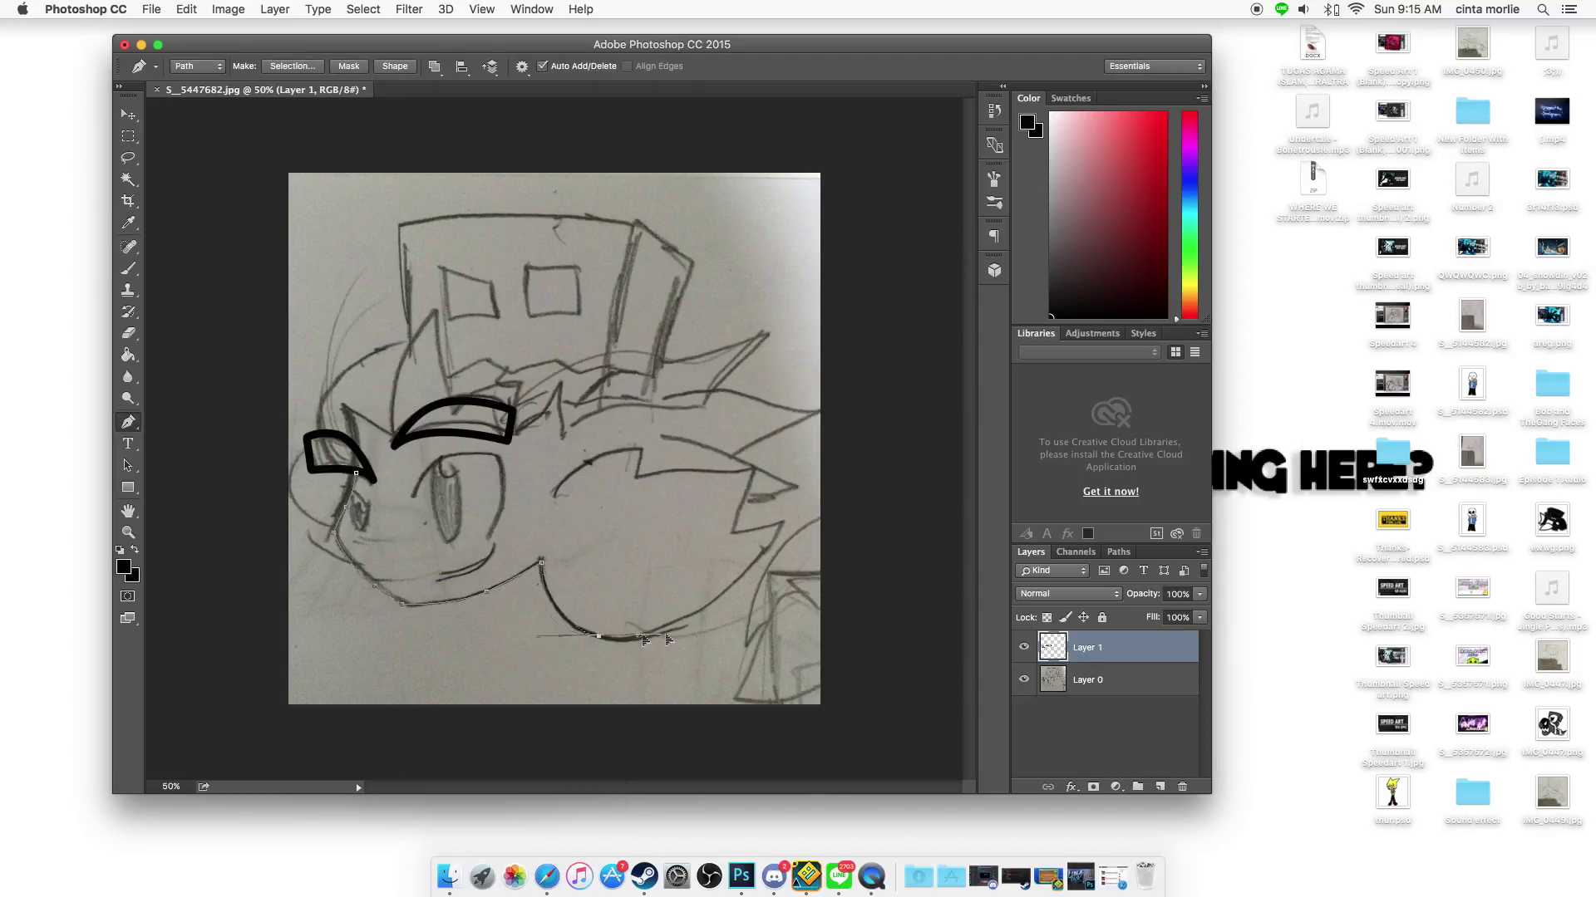
{"action": "right_click", "coordinate": [611, 491]}
{"action": "left_click", "coordinate": [662, 577]}
{"action": "key", "text": "Return"}
- Stroke the three traced hair and hair-spike paths in black
{"action": "right_click", "coordinate": [408, 339]}
{"action": "left_click", "coordinate": [458, 425]}
{"action": "key", "text": "Return"}
{"action": "right_click", "coordinate": [440, 370]}
{"action": "left_click", "coordinate": [492, 525]}
{"action": "key", "text": "Return"}
{"action": "right_click", "coordinate": [644, 403]}
{"action": "left_click", "coordinate": [695, 491]}
{"action": "key", "text": "Return"}
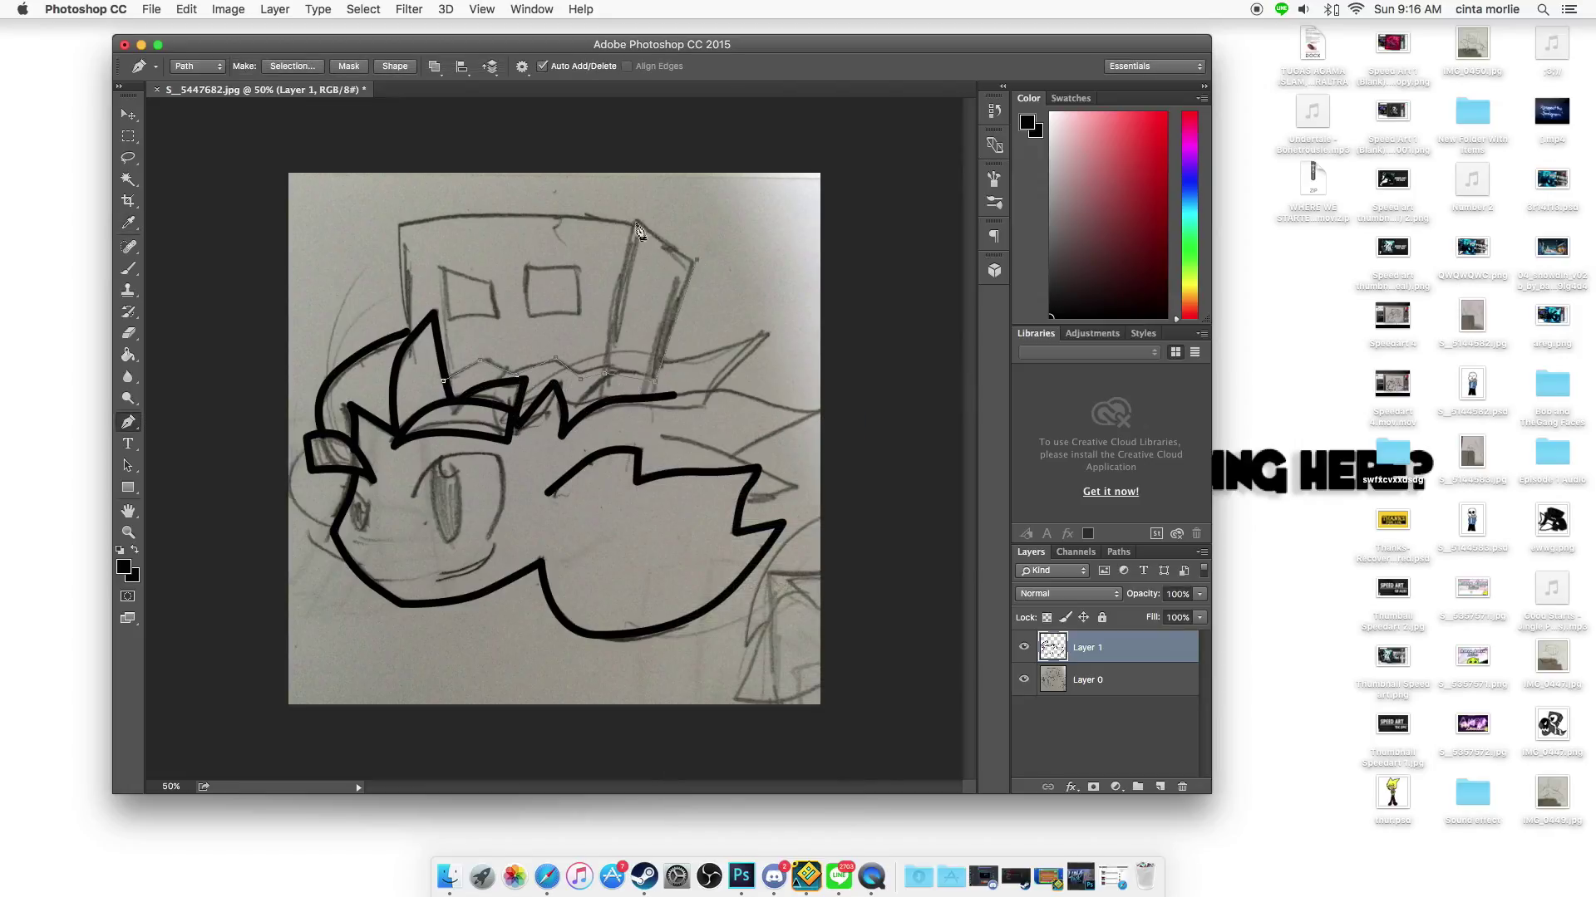
- Stroke the hat's top, side edge and right edge paths in black
{"action": "right_click", "coordinate": [399, 235]}
{"action": "left_click", "coordinate": [449, 322]}
{"action": "key", "text": "Return"}
{"action": "right_click", "coordinate": [619, 299]}
{"action": "left_click", "coordinate": [670, 386]}
{"action": "key", "text": "Return"}
{"action": "right_click", "coordinate": [628, 388]}
{"action": "left_click", "coordinate": [678, 475]}
{"action": "key", "text": "Return"}
- Stroke the hat's two window shapes and the spiky hair paths in black
{"action": "key", "text": "b"}
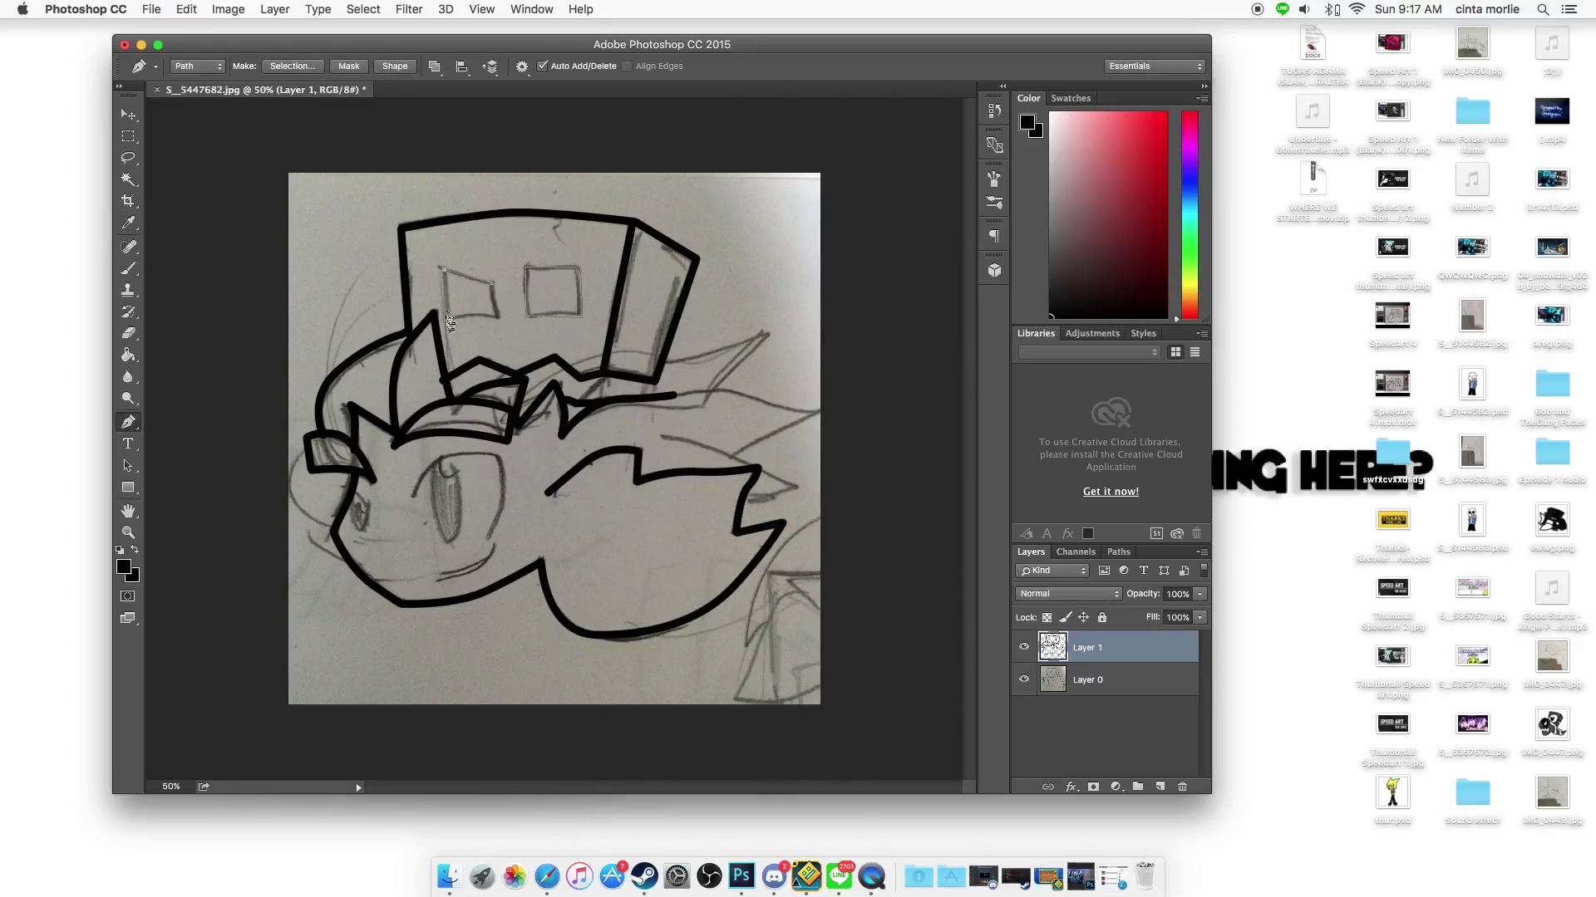
{"action": "right_click", "coordinate": [777, 323]}
{"action": "left_click", "coordinate": [828, 409]}
{"action": "key", "text": "Return"}
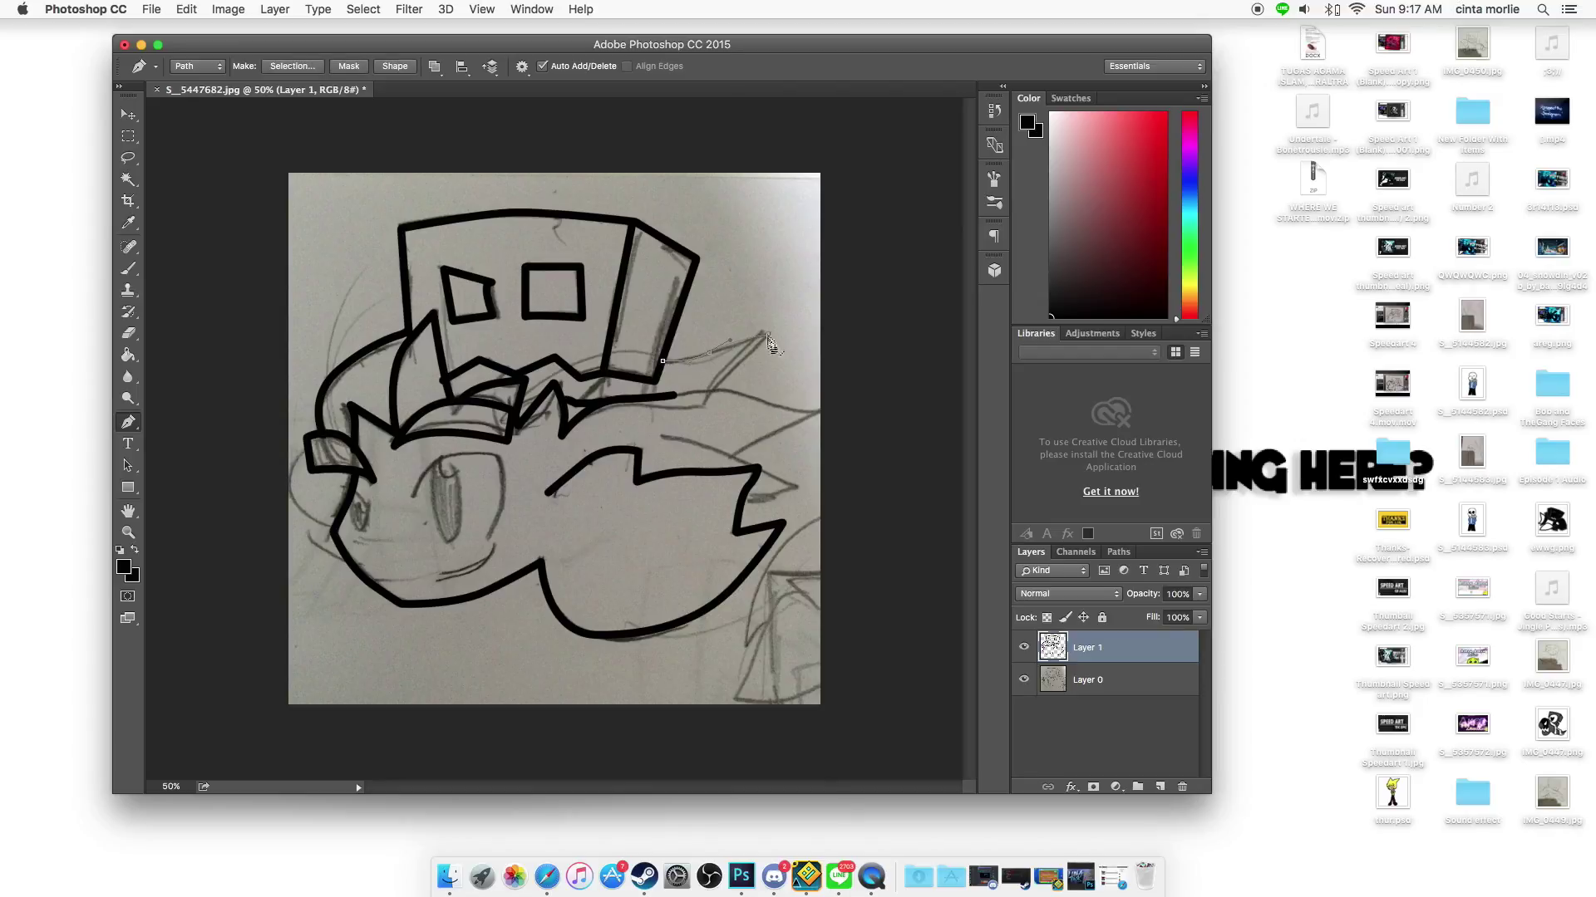
{"action": "right_click", "coordinate": [723, 503]}
{"action": "left_click", "coordinate": [774, 590]}
{"action": "key", "text": "Return"}
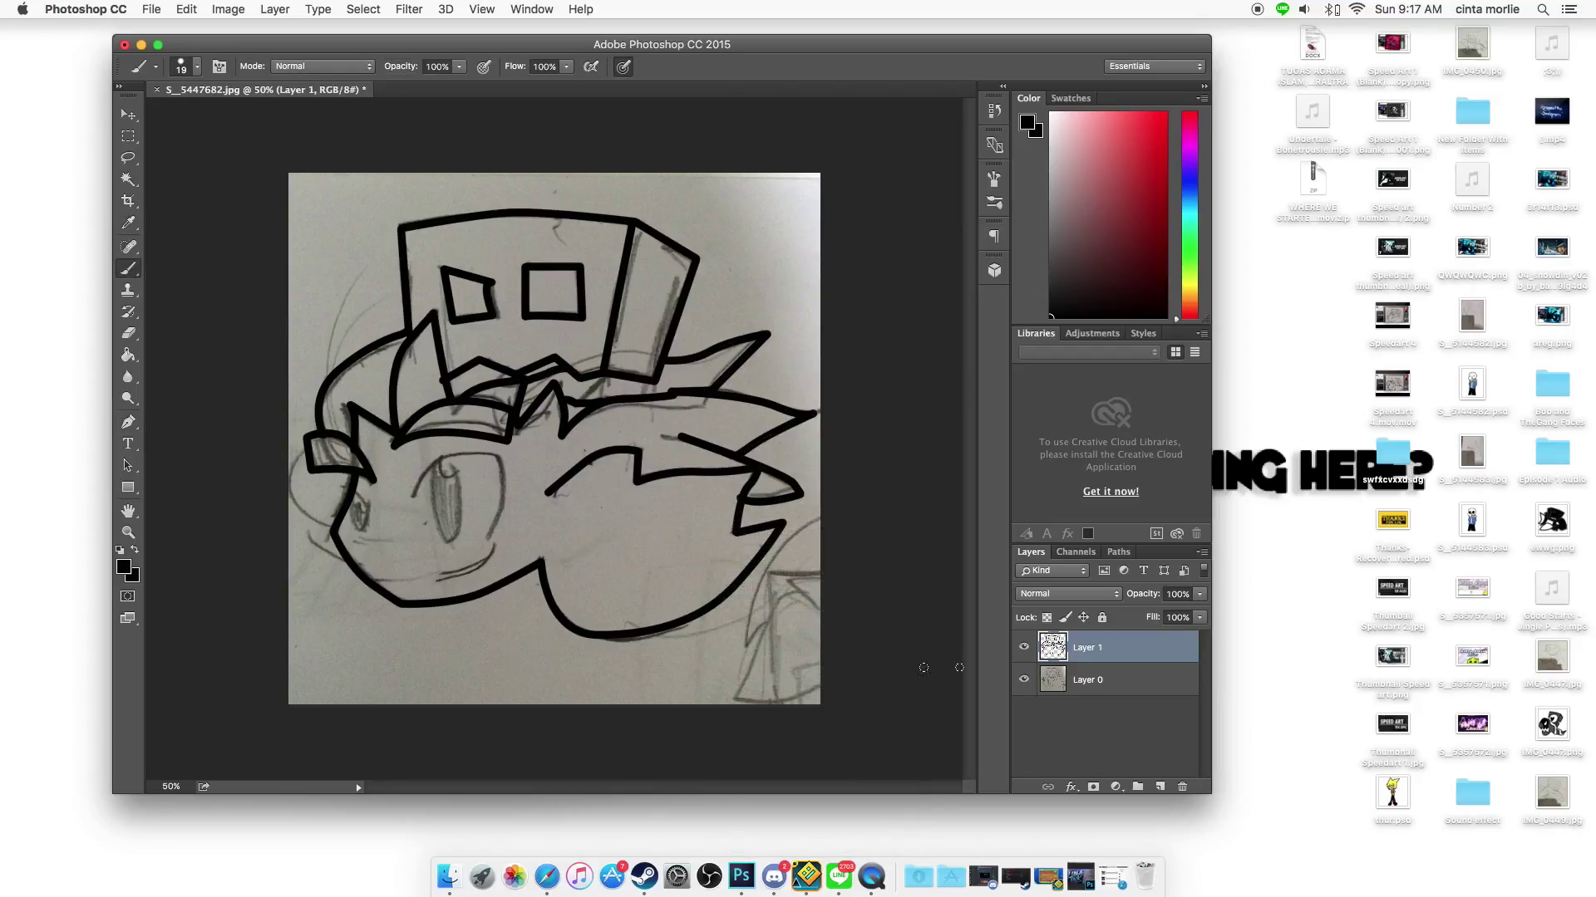
- Stroke the eye path in black and delete the leftover path
{"action": "right_click", "coordinate": [349, 490]}
{"action": "left_click", "coordinate": [399, 664]}
{"action": "key", "text": "Return"}
{"action": "right_click", "coordinate": [349, 490]}
{"action": "left_click", "coordinate": [399, 631]}
{"action": "key", "text": "Return"}
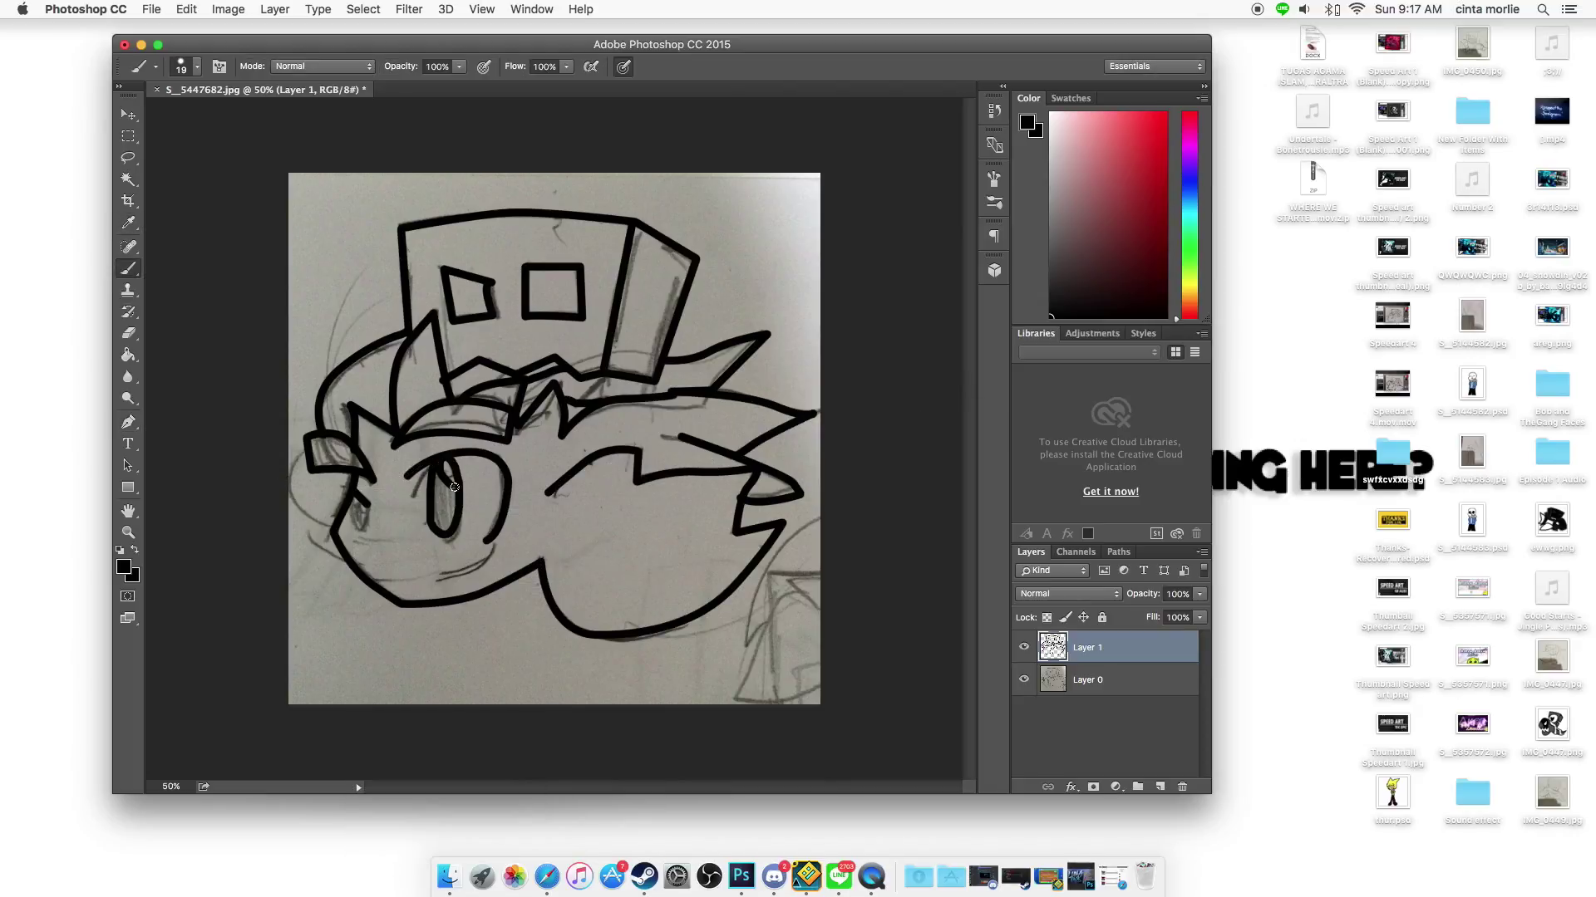
- Remove the paper sketch layer and rotate and enlarge the line art to fit
{"action": "key", "text": "ctrl+t"}
{"action": "left_click_drag", "start_coordinate": [684, 503], "coordinate": [721, 464]}
{"action": "key", "text": "Return"}
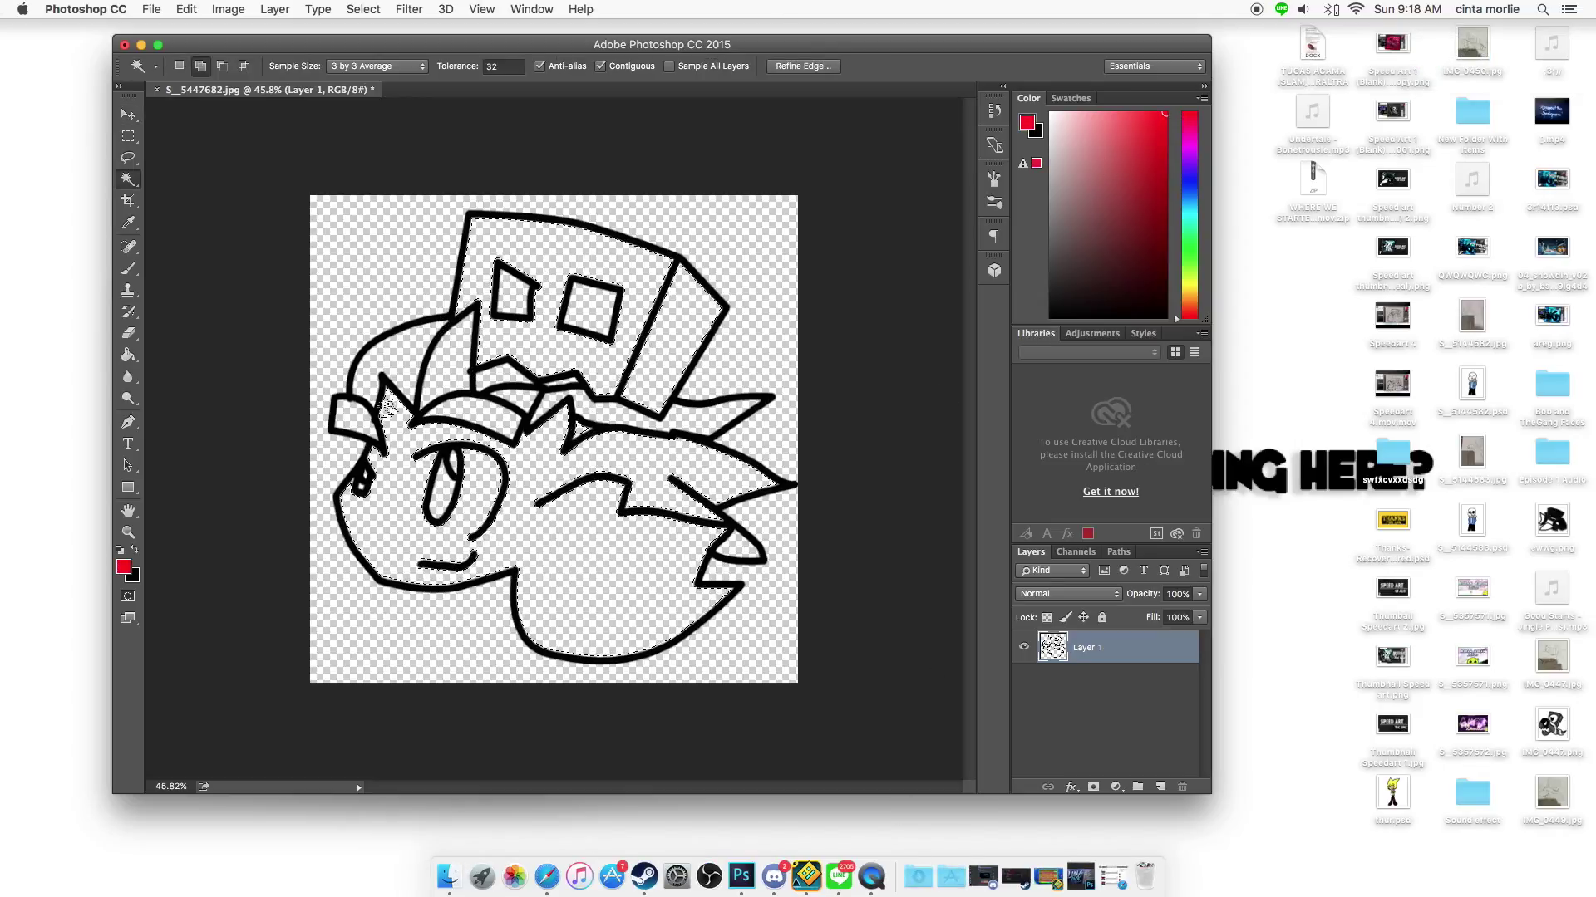
- Expand the line-art selection and fill it with a red Solid Color layer
{"action": "left_click", "coordinate": [274, 9]}
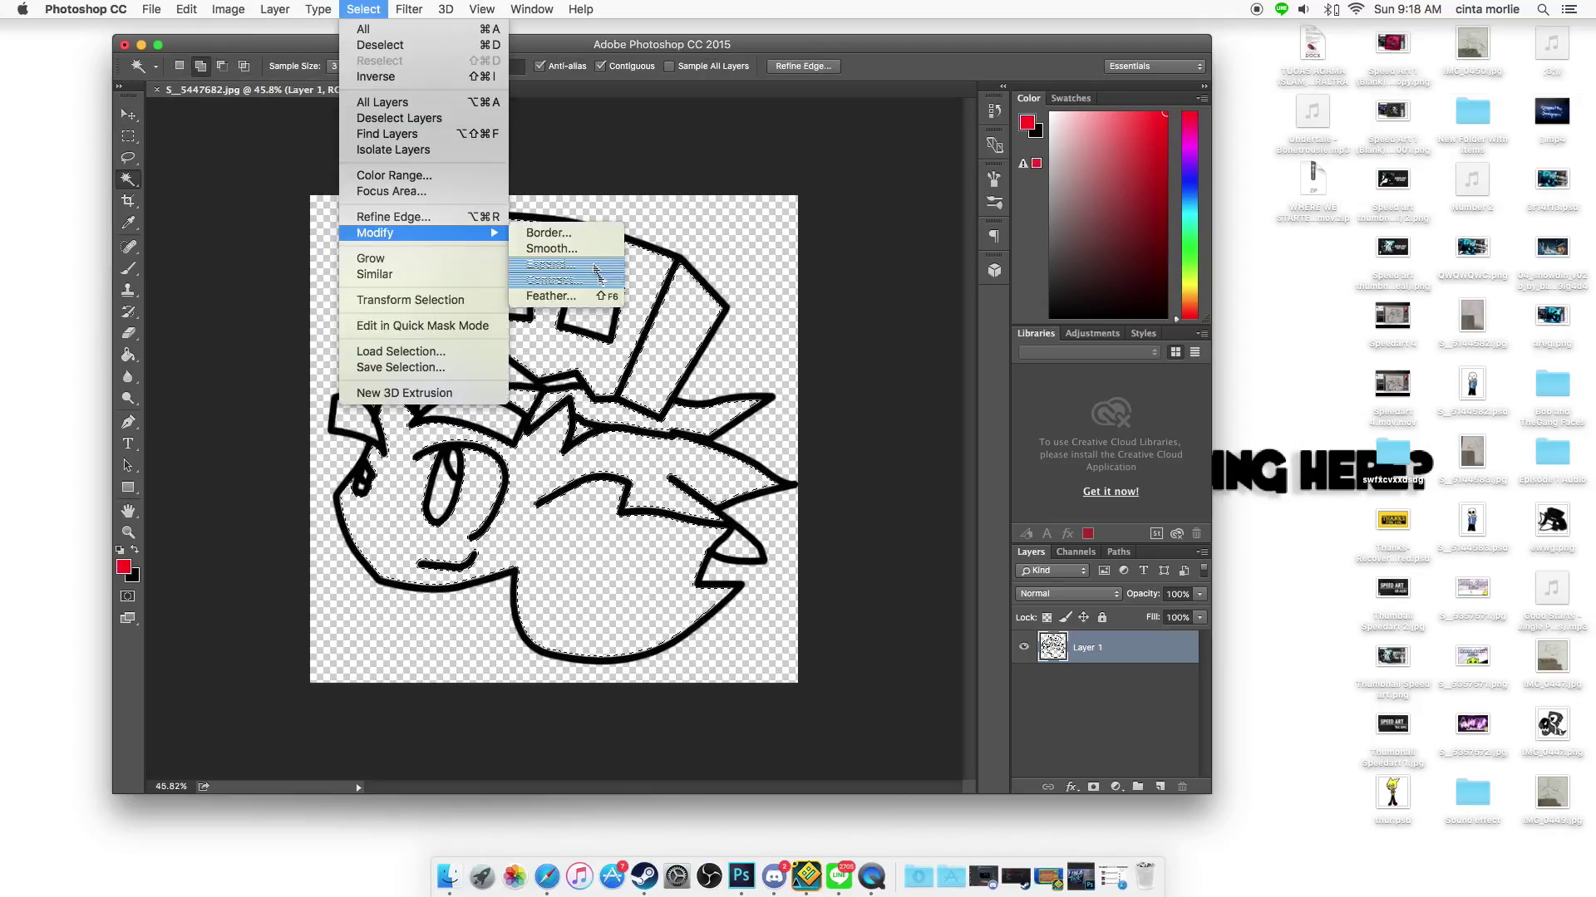
{"action": "left_click", "coordinate": [872, 428]}
{"action": "left_click", "coordinate": [364, 9]}
{"action": "left_click", "coordinate": [565, 343]}
{"action": "key", "text": "Return"}
{"action": "left_click", "coordinate": [1115, 787]}
{"action": "key", "text": "Return"}
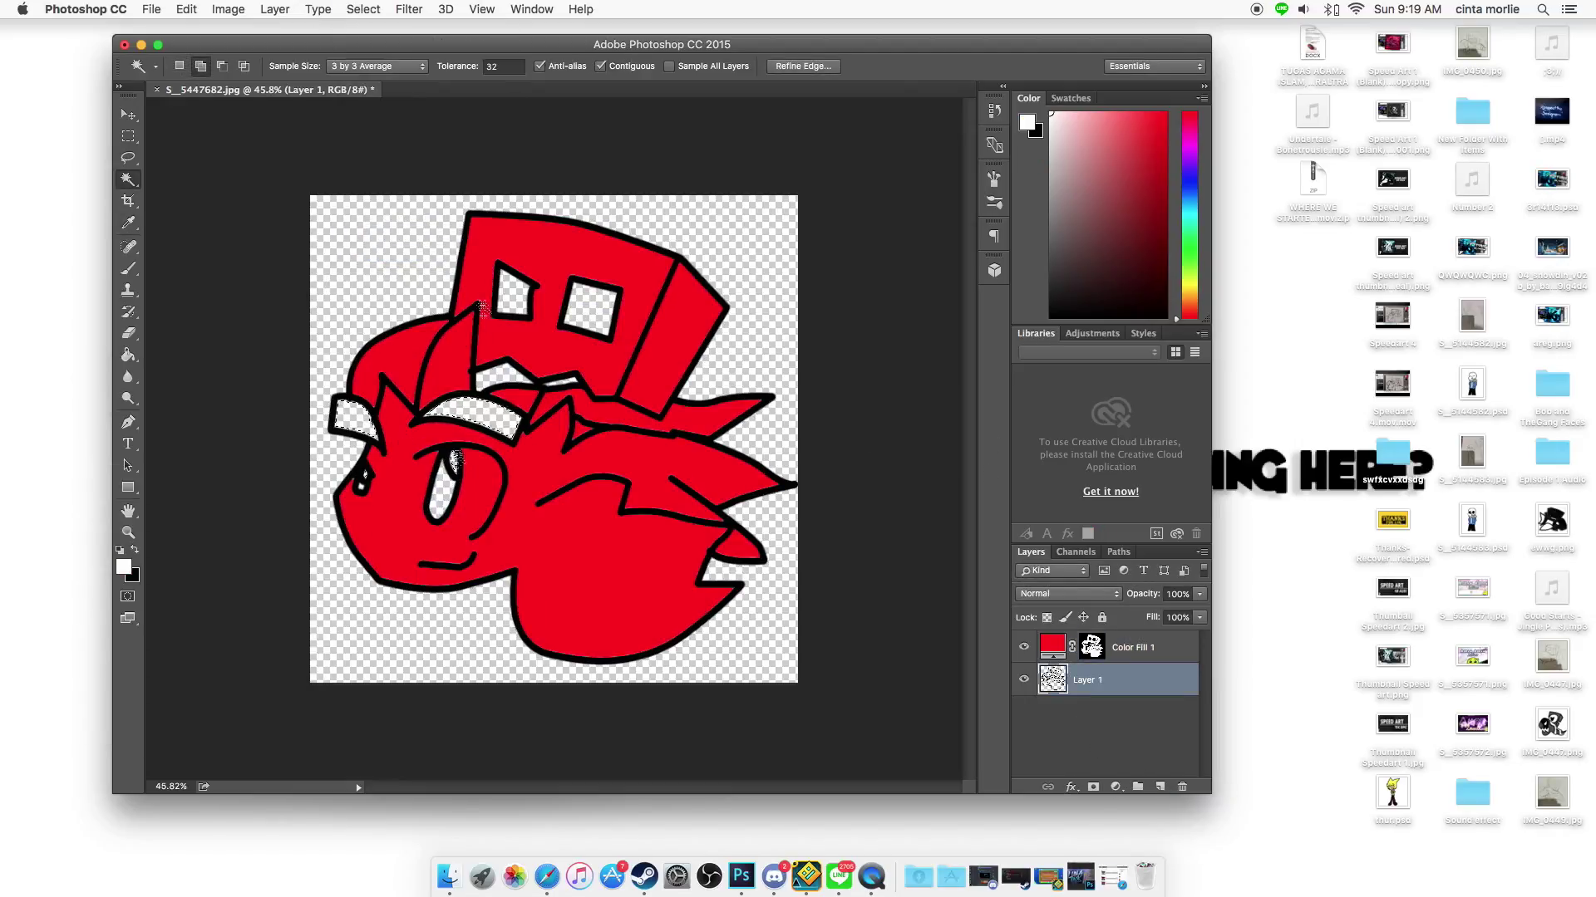
- Add a white Solid Color fill for the brows and eye whites
{"action": "left_click", "coordinate": [363, 9]}
{"action": "left_click", "coordinate": [1115, 787]}
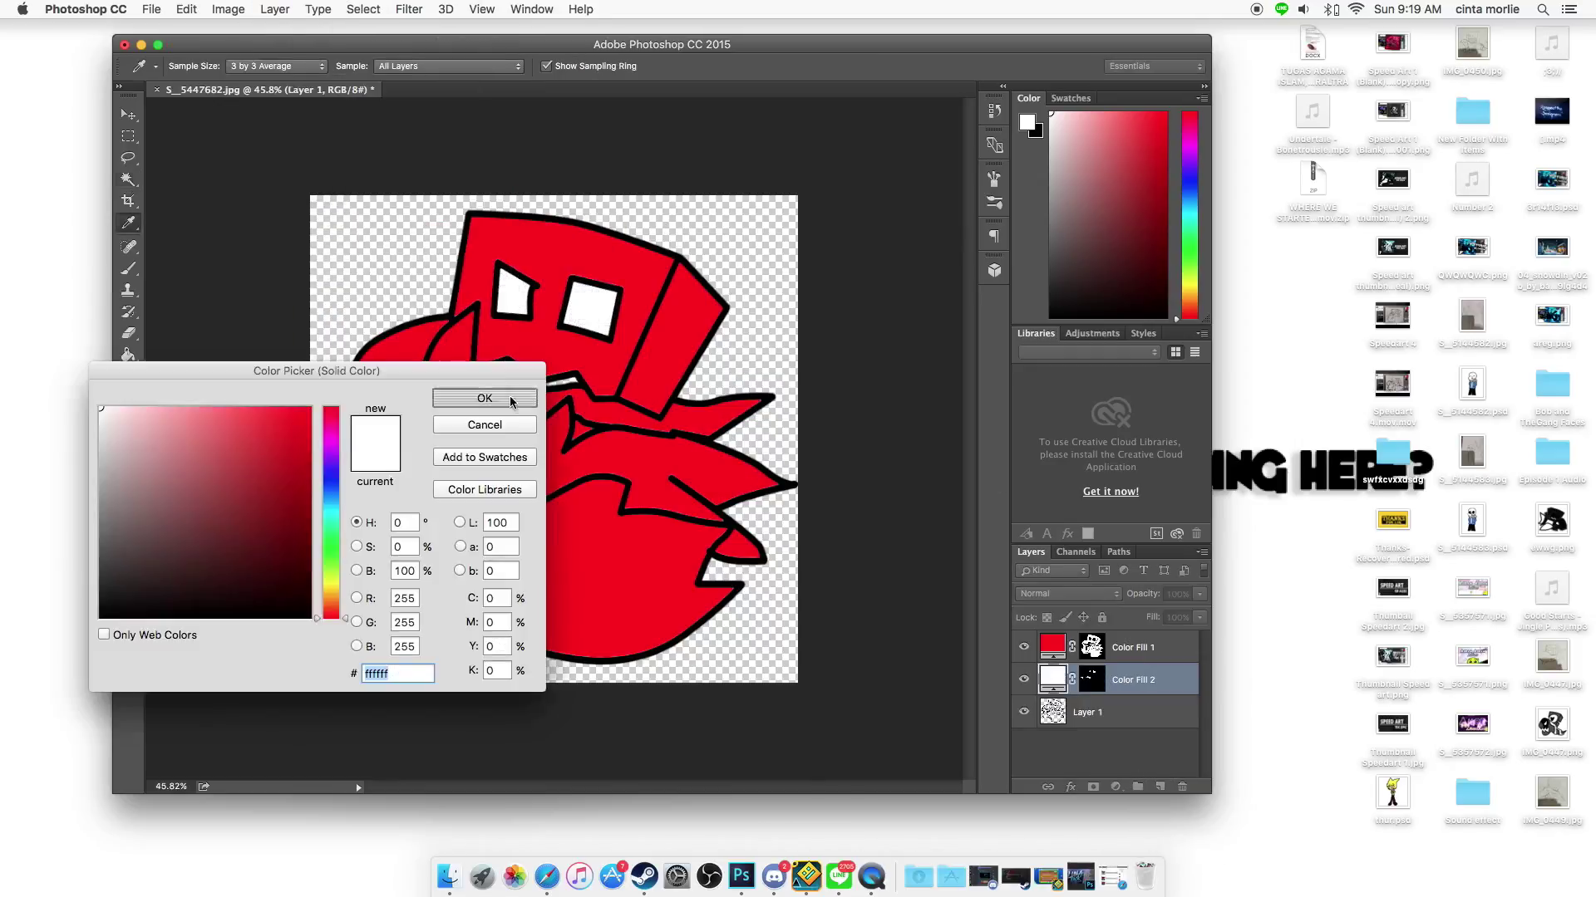
{"action": "left_click", "coordinate": [511, 402]}
- Add a black Solid Color fill for the pupil
{"action": "left_click", "coordinate": [363, 10]}
{"action": "left_click", "coordinate": [1116, 787]}
{"action": "left_click", "coordinate": [1132, 815]}
{"action": "key", "text": "Escape"}
{"action": "left_click", "coordinate": [1115, 787]}
{"action": "left_click", "coordinate": [1131, 800]}
{"action": "left_click", "coordinate": [511, 402]}
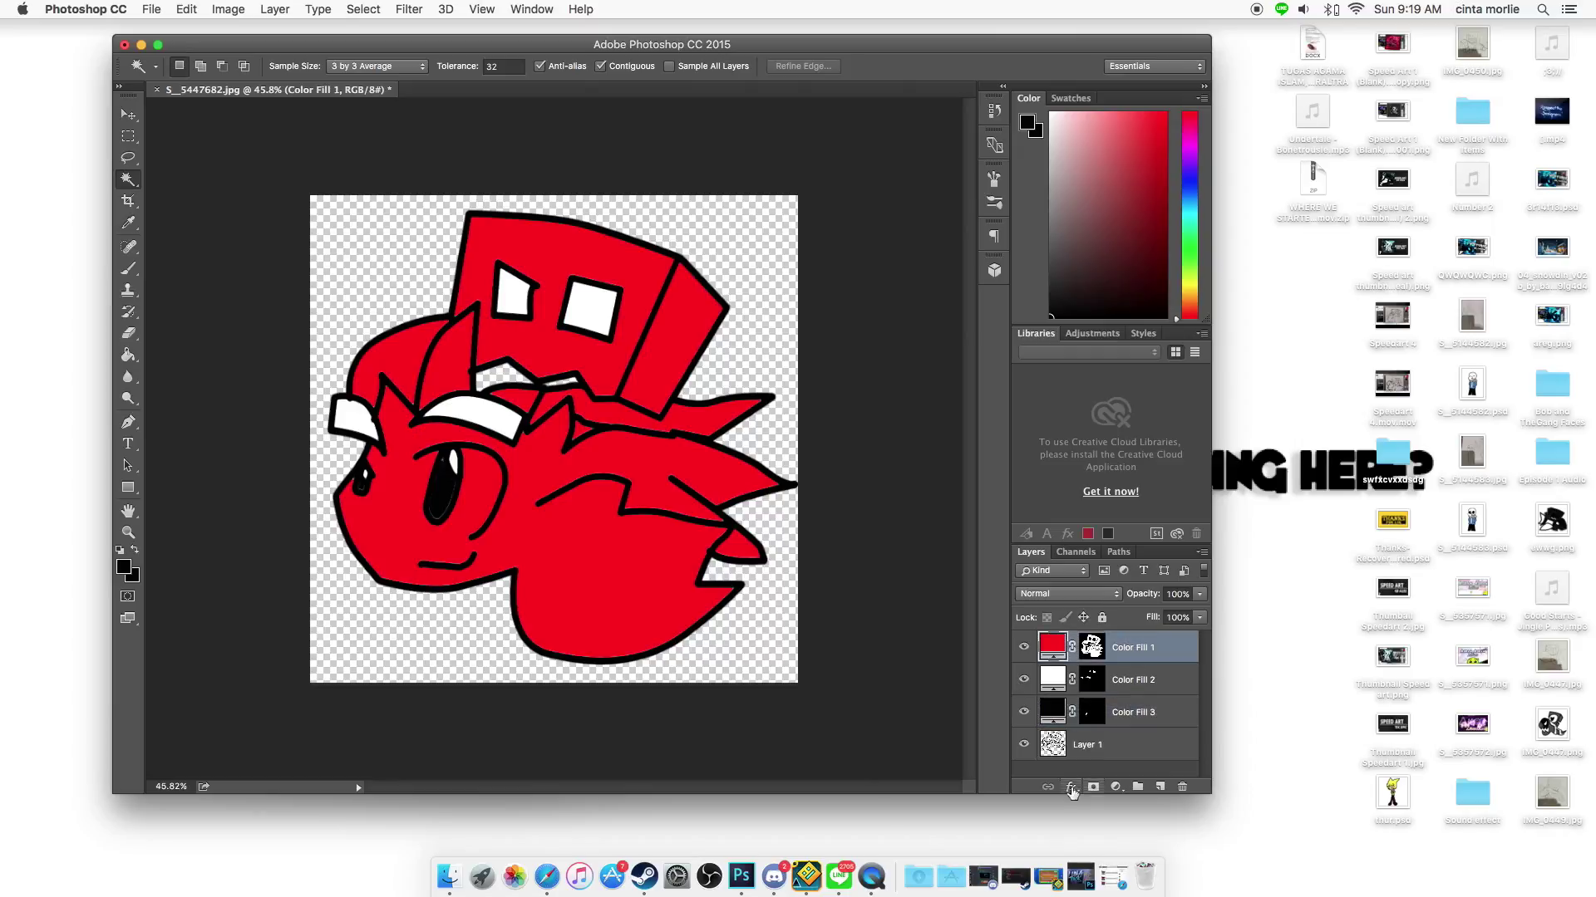
{"action": "left_click", "coordinate": [1070, 787]}
- Give the red fill a lower-opacity inner shadow, then merge the colour layers into one
{"action": "left_click", "coordinate": [895, 307]}
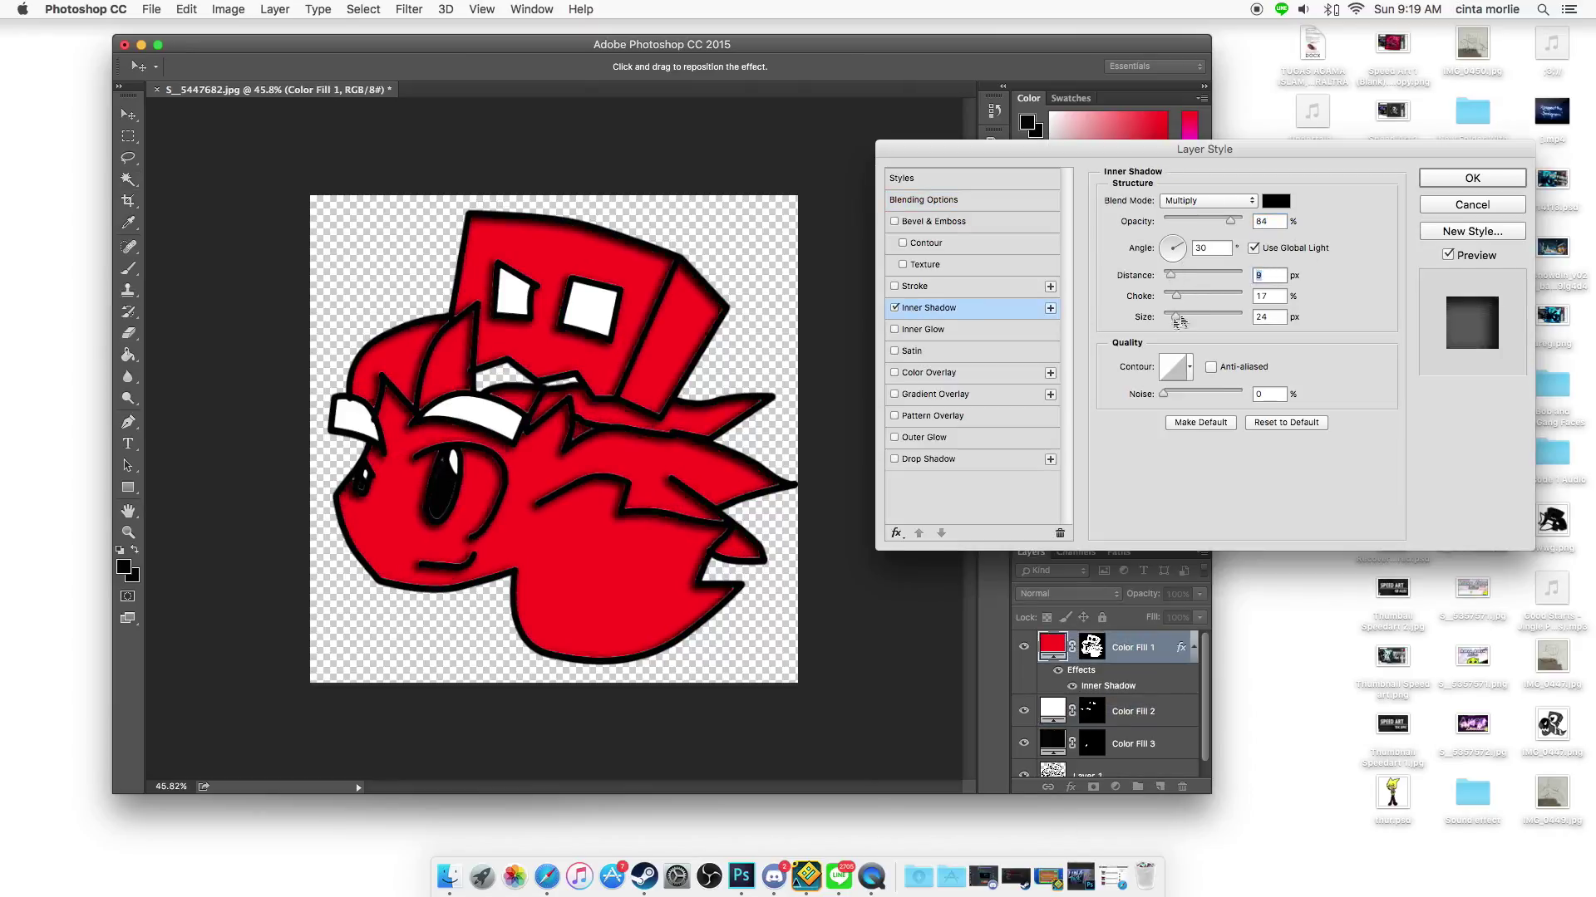
{"action": "left_click_drag", "start_coordinate": [1227, 219], "coordinate": [1210, 221]}
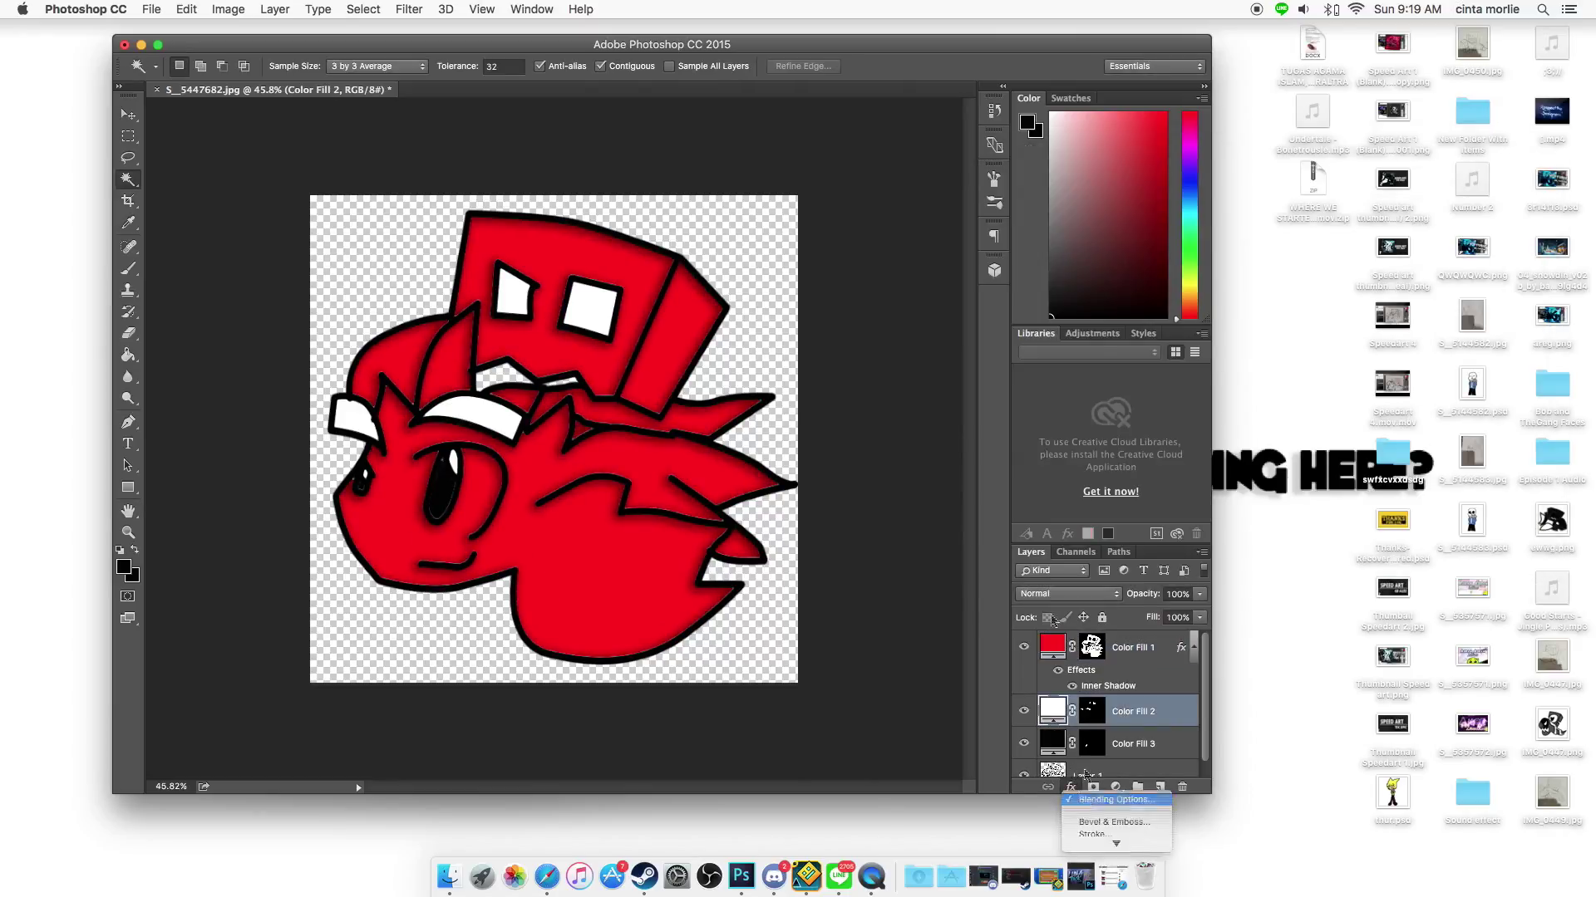
{"action": "left_click", "coordinate": [1114, 799]}
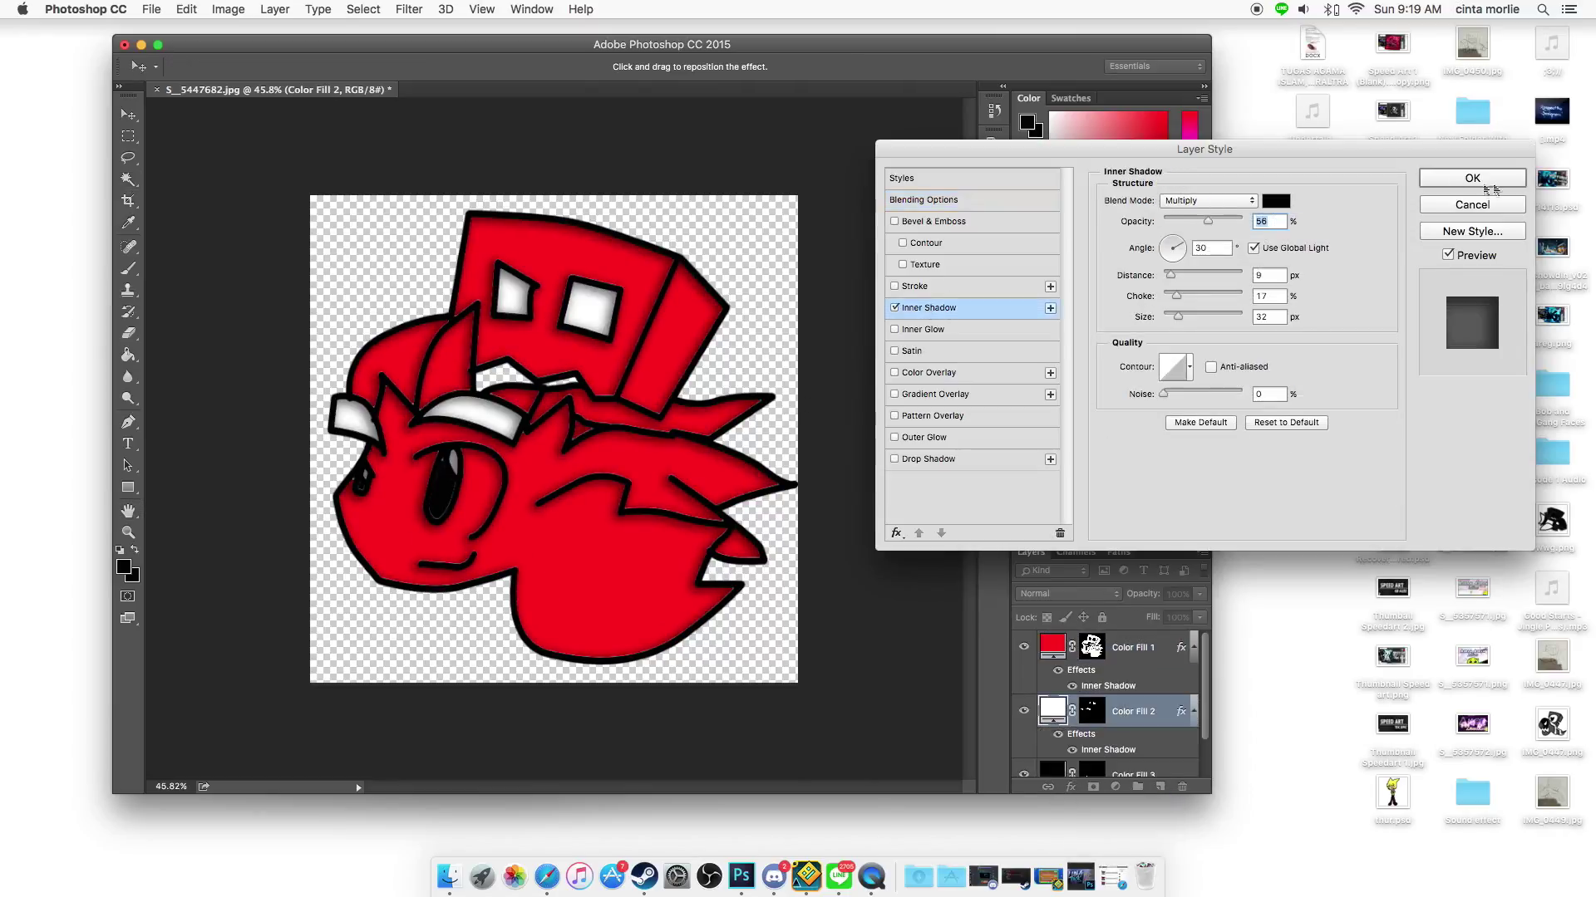
{"action": "key", "text": "Return"}
{"action": "right_click", "coordinate": [1135, 776]}
{"action": "left_click", "coordinate": [1164, 636]}
- Add a drop shadow and an outer glow to the merged character
{"action": "left_click", "coordinate": [1070, 787]}
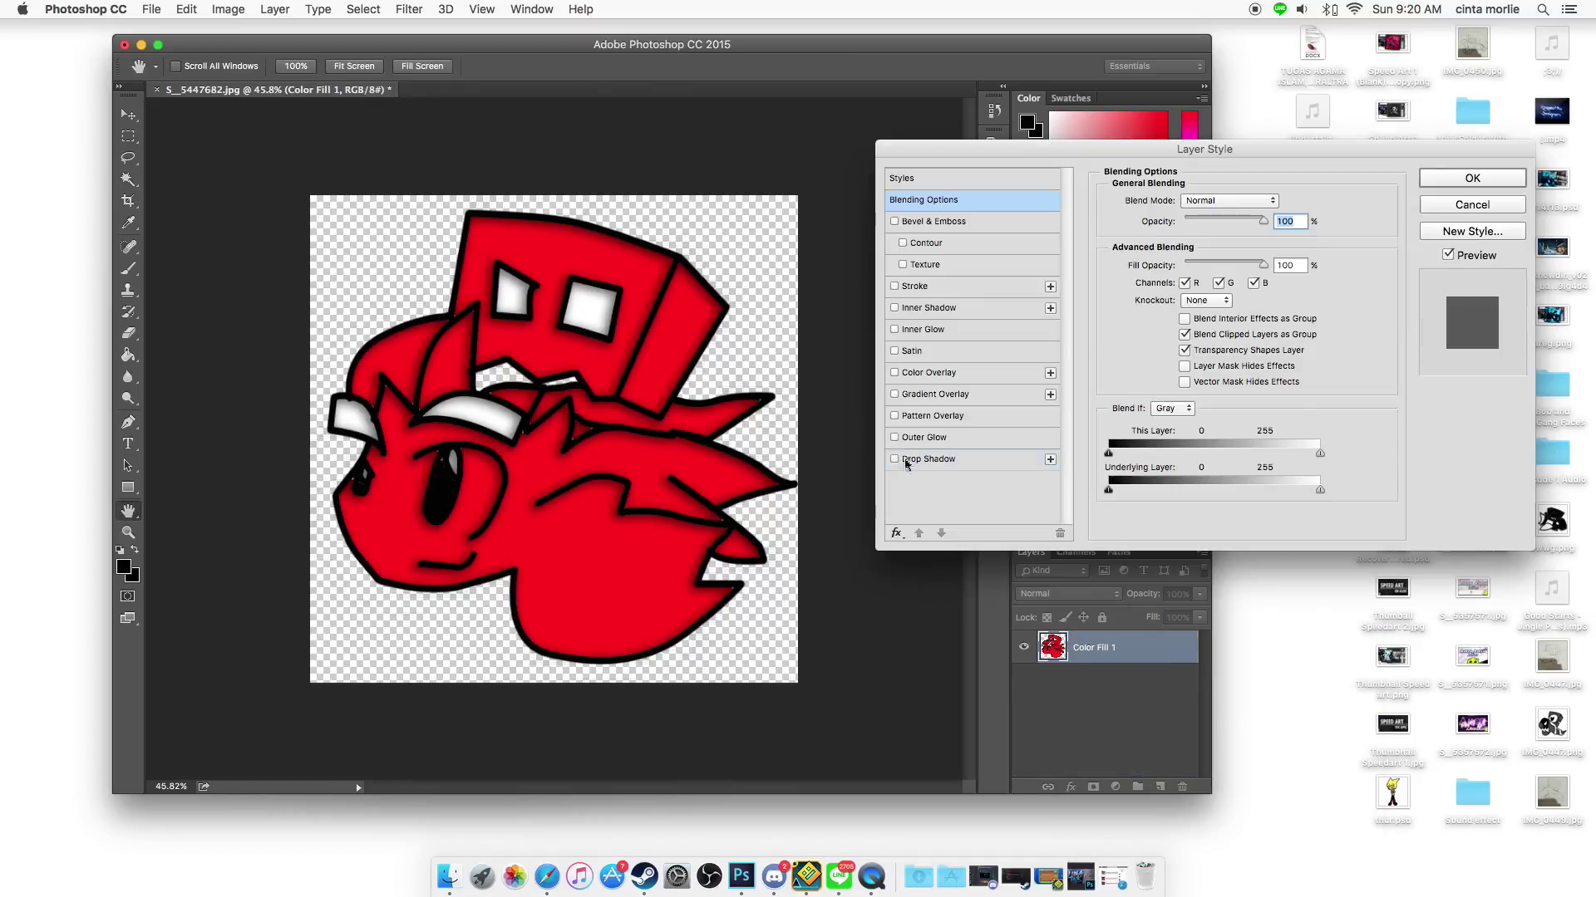
{"action": "left_click", "coordinate": [895, 458]}
{"action": "left_click_drag", "start_coordinate": [1180, 316], "coordinate": [1192, 320]}
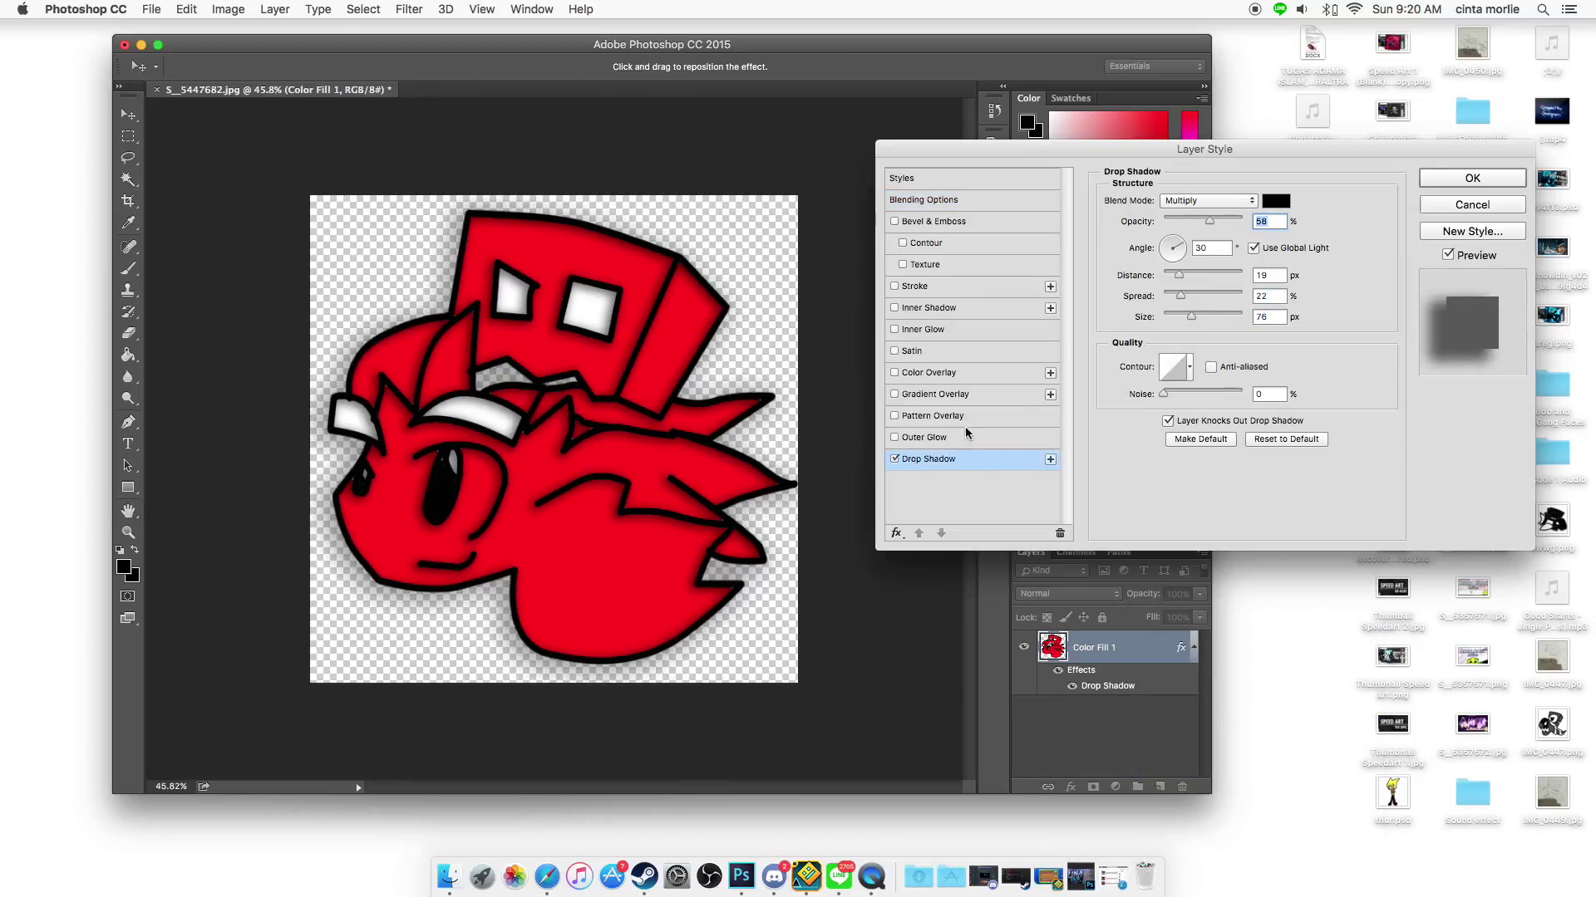
{"action": "left_click", "coordinate": [924, 437]}
{"action": "left_click", "coordinate": [1471, 178]}
{"action": "left_click", "coordinate": [449, 877]}
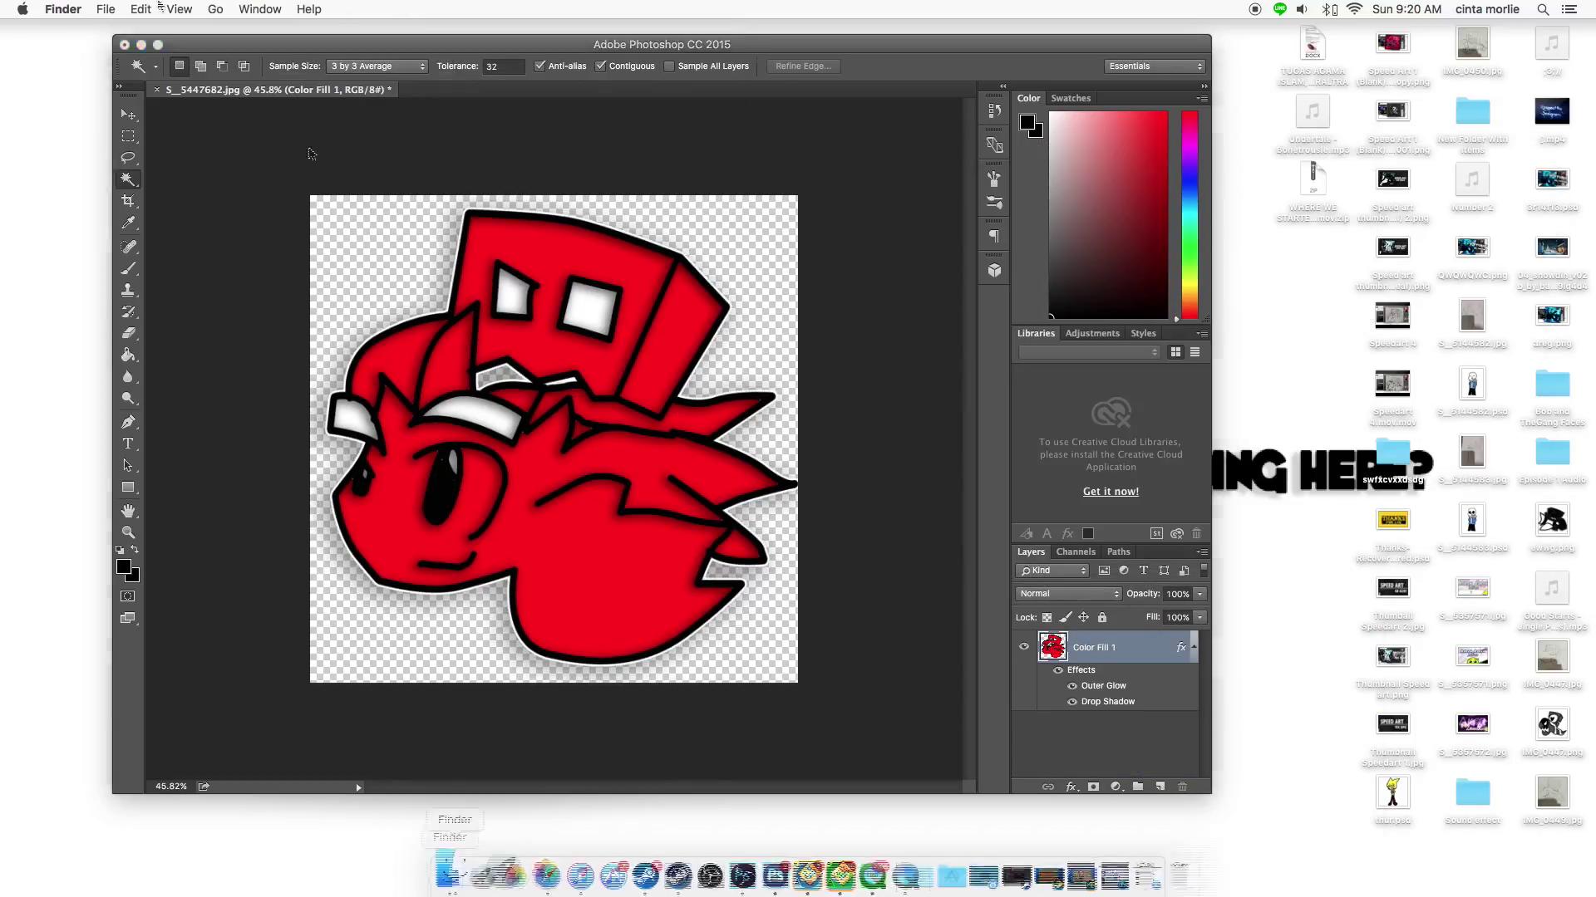
- Place a Wookie GFX Pack background beneath the character, tinted dark red with Hue/Saturation
{"action": "left_click", "coordinate": [156, 486]}
{"action": "double_click", "coordinate": [264, 176]}
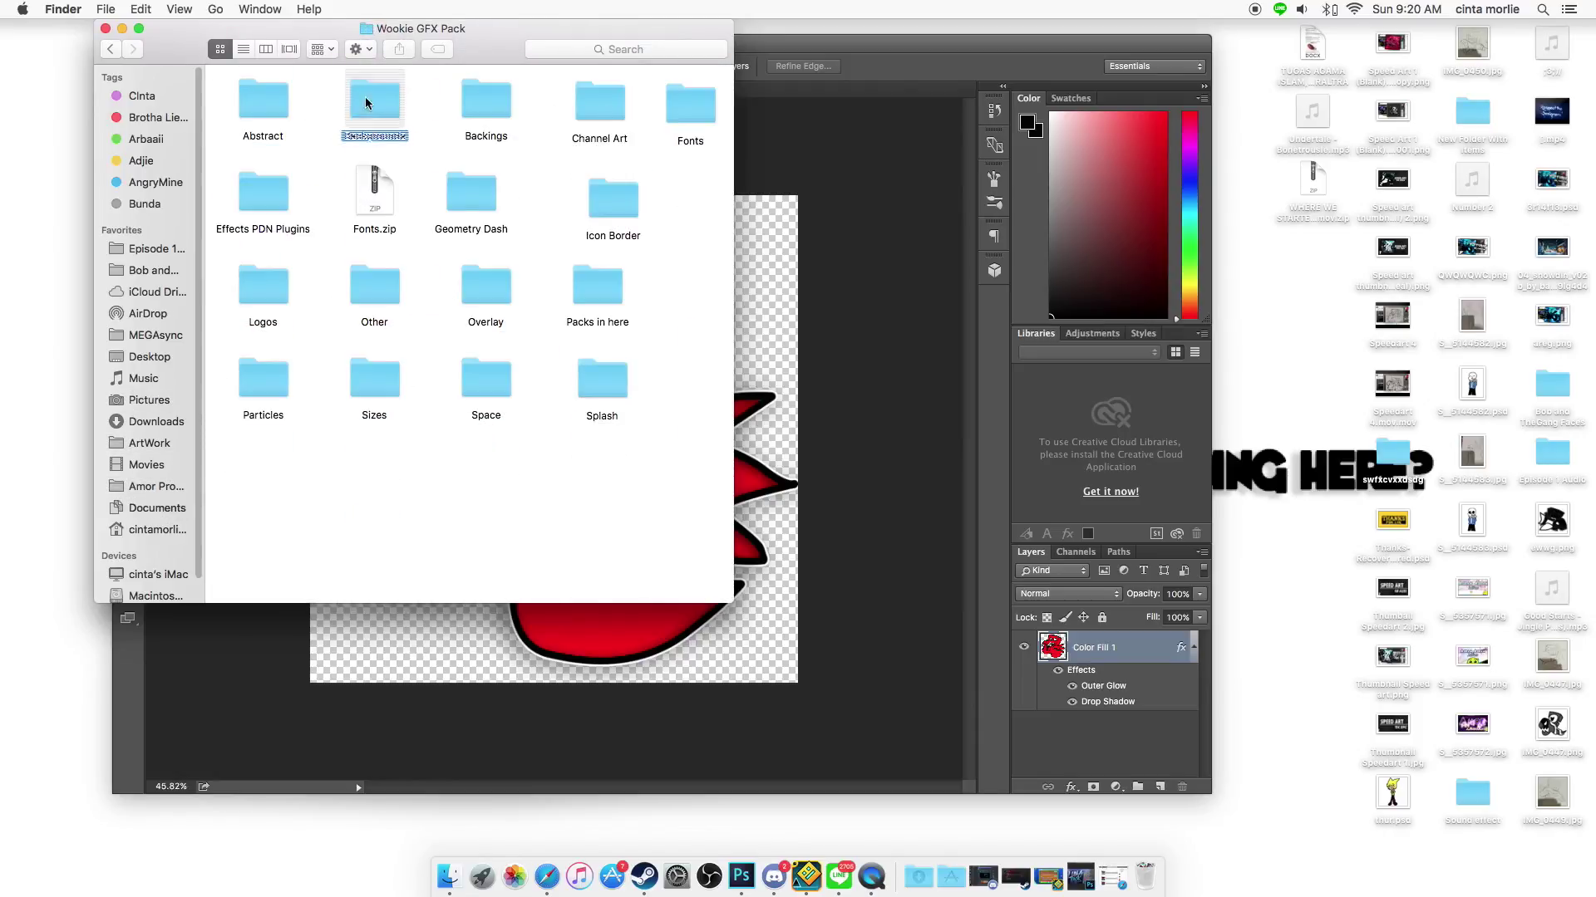
{"action": "double_click", "coordinate": [347, 109]}
{"action": "left_click_drag", "start_coordinate": [338, 356], "coordinate": [318, 683]}
{"action": "key", "text": "Return"}
{"action": "key", "text": "ctrl+bracketleft"}
{"action": "left_click", "coordinate": [1115, 787]}
{"action": "left_click", "coordinate": [1170, 800]}
{"action": "left_click_drag", "start_coordinate": [1147, 353], "coordinate": [1197, 353]}
- Drag the border image onto the icon and stretch it to fill the canvas
{"action": "left_click", "coordinate": [1345, 196]}
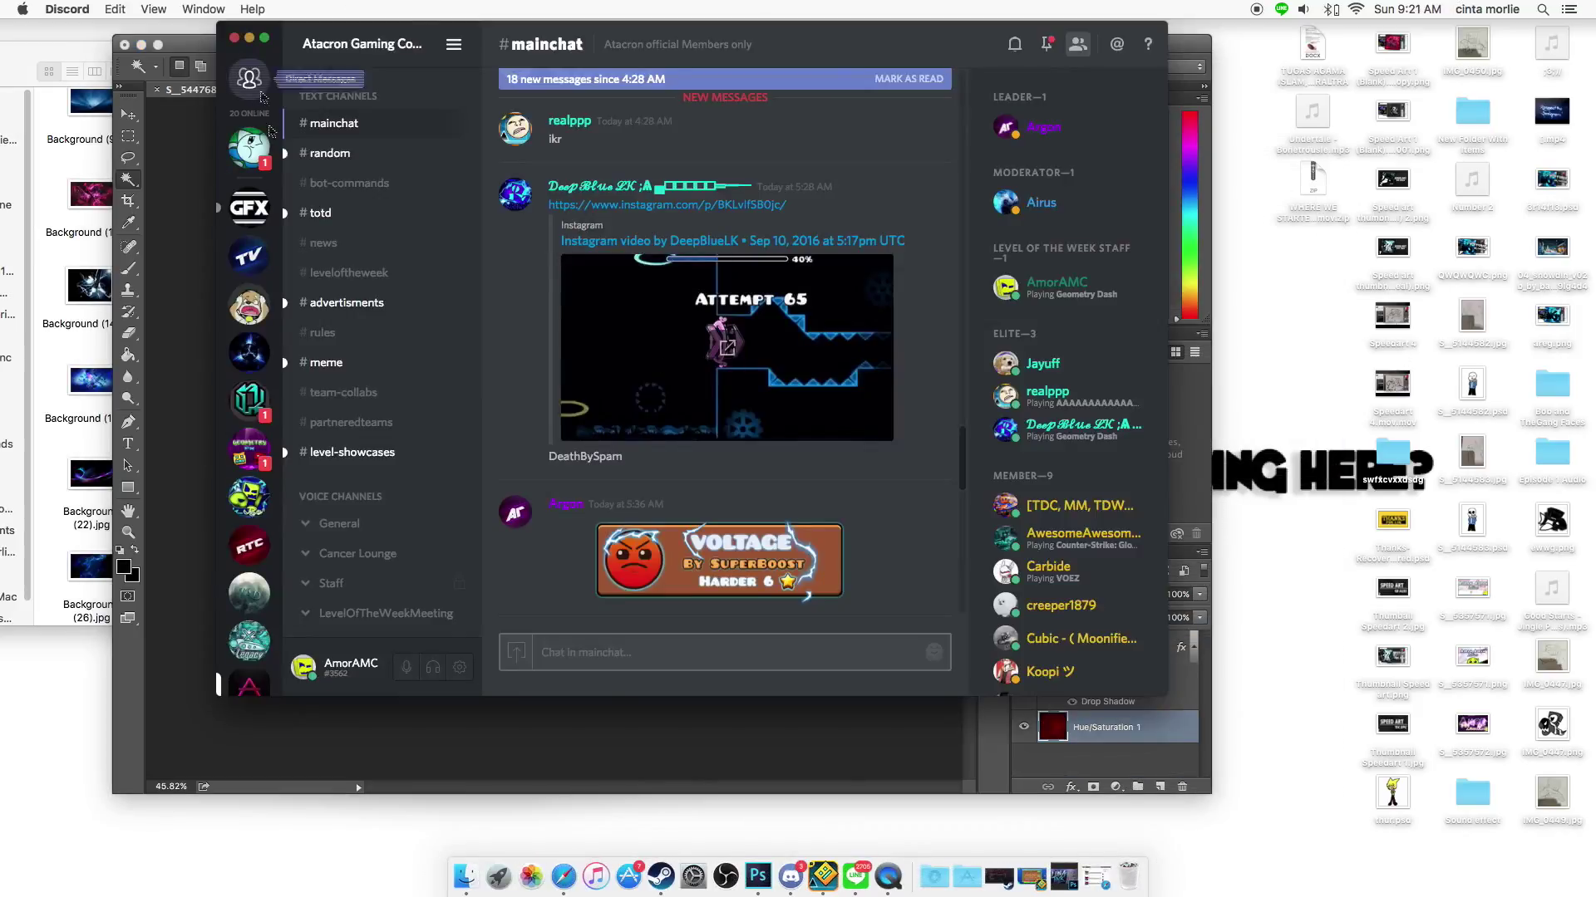
{"action": "left_click", "coordinate": [94, 358]}
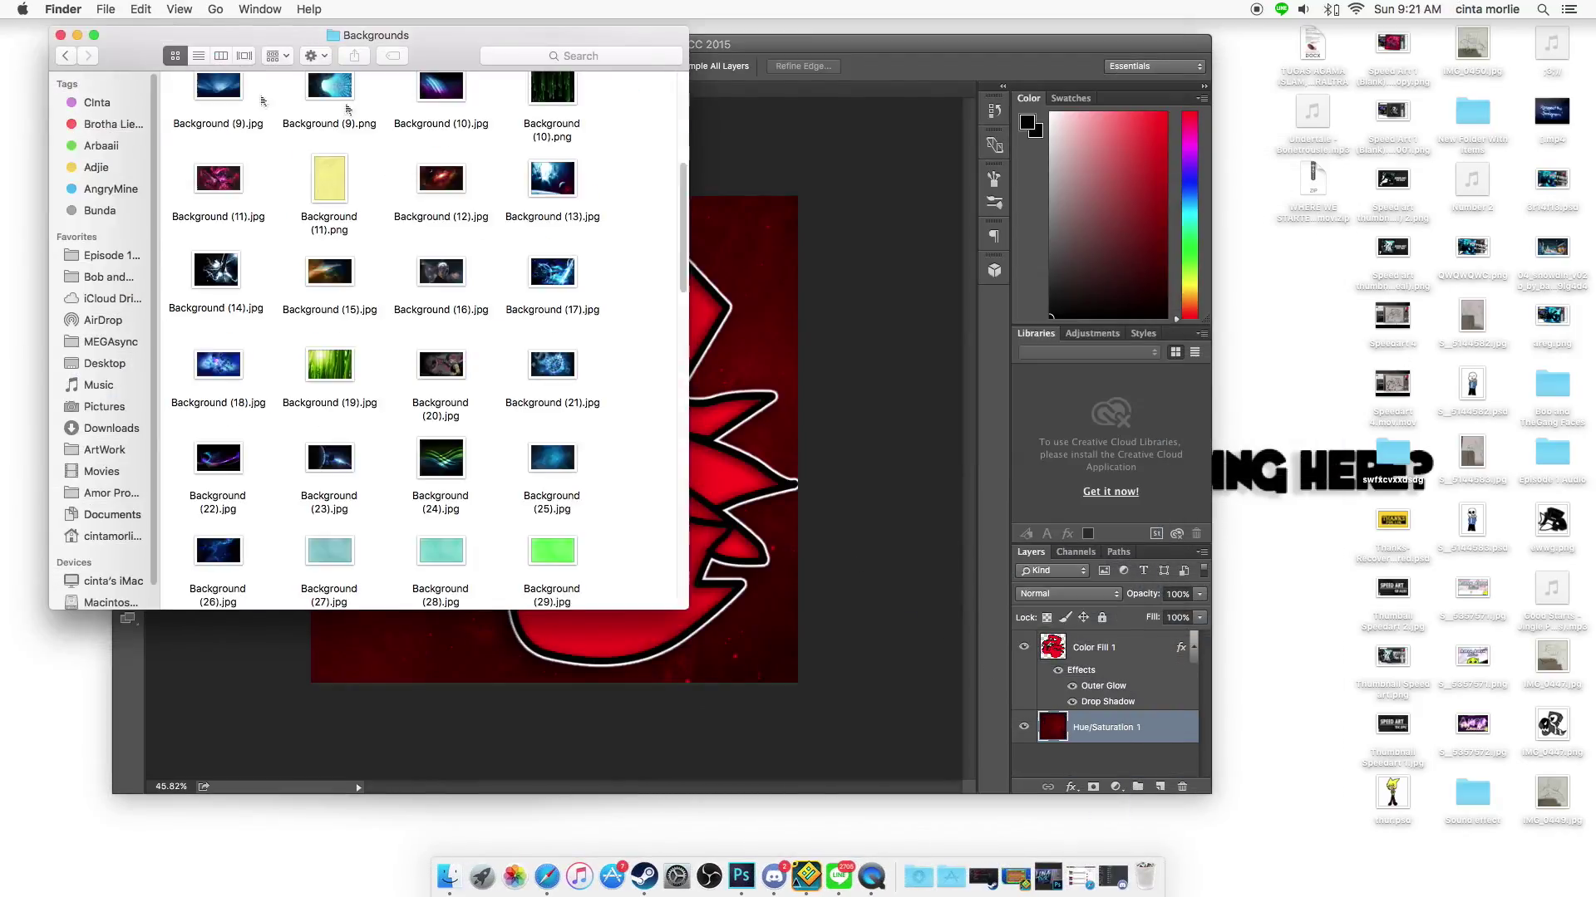
{"action": "left_click_drag", "start_coordinate": [228, 160], "coordinate": [554, 439]}
{"action": "mouse_move", "coordinate": [316, 657]}
{"action": "left_mouse_down"}
{"action": "mouse_move", "coordinate": [346, 661]}
{"action": "mouse_move", "coordinate": [310, 683]}
{"action": "left_mouse_up"}
{"action": "key", "text": "Return"}
- Recolour the border red with Hue/Saturation and give it an outer glow and inner shadow
{"action": "key", "text": "w"}
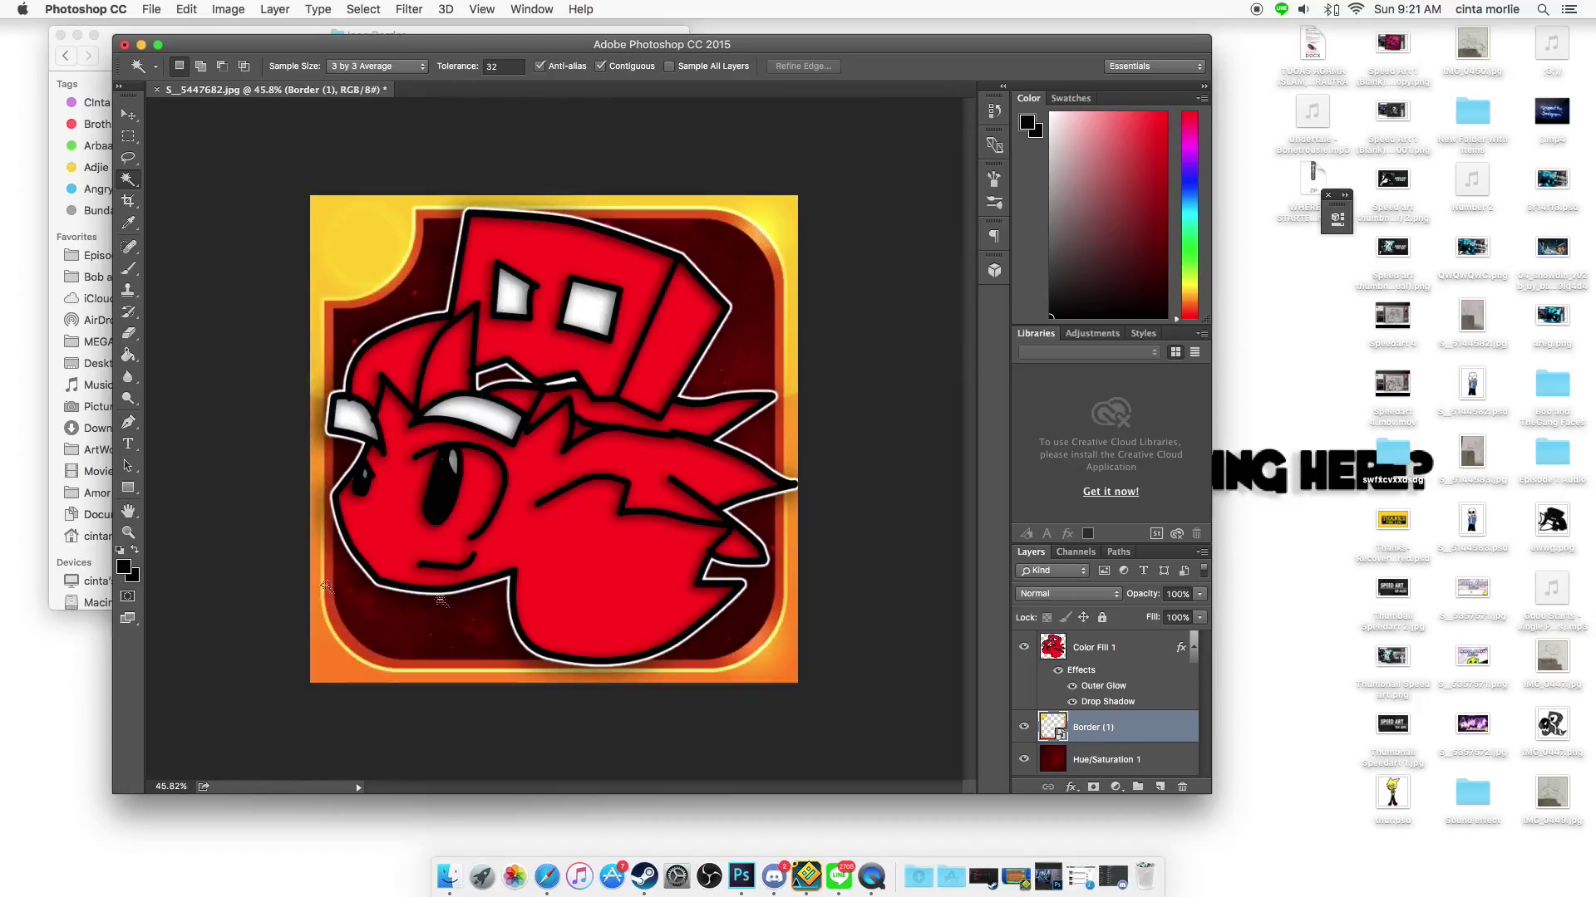
{"action": "left_click", "coordinate": [1154, 831]}
{"action": "left_click_drag", "start_coordinate": [1201, 316], "coordinate": [1163, 316]}
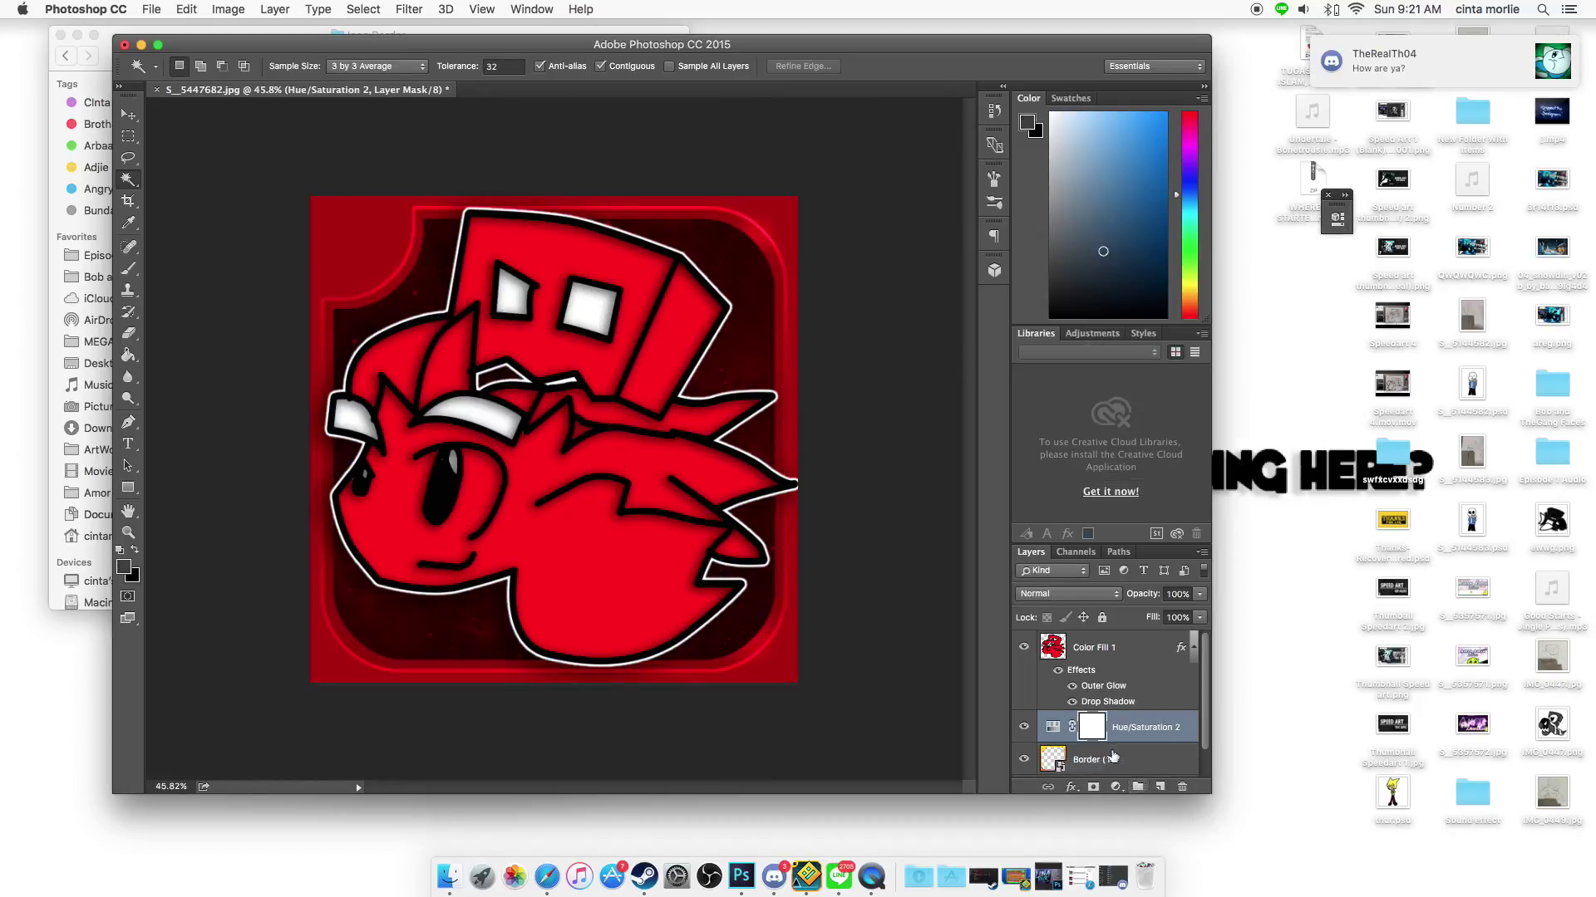
{"action": "right_click", "coordinate": [1127, 703]}
{"action": "double_click", "coordinate": [1155, 727]}
{"action": "left_click", "coordinate": [928, 458]}
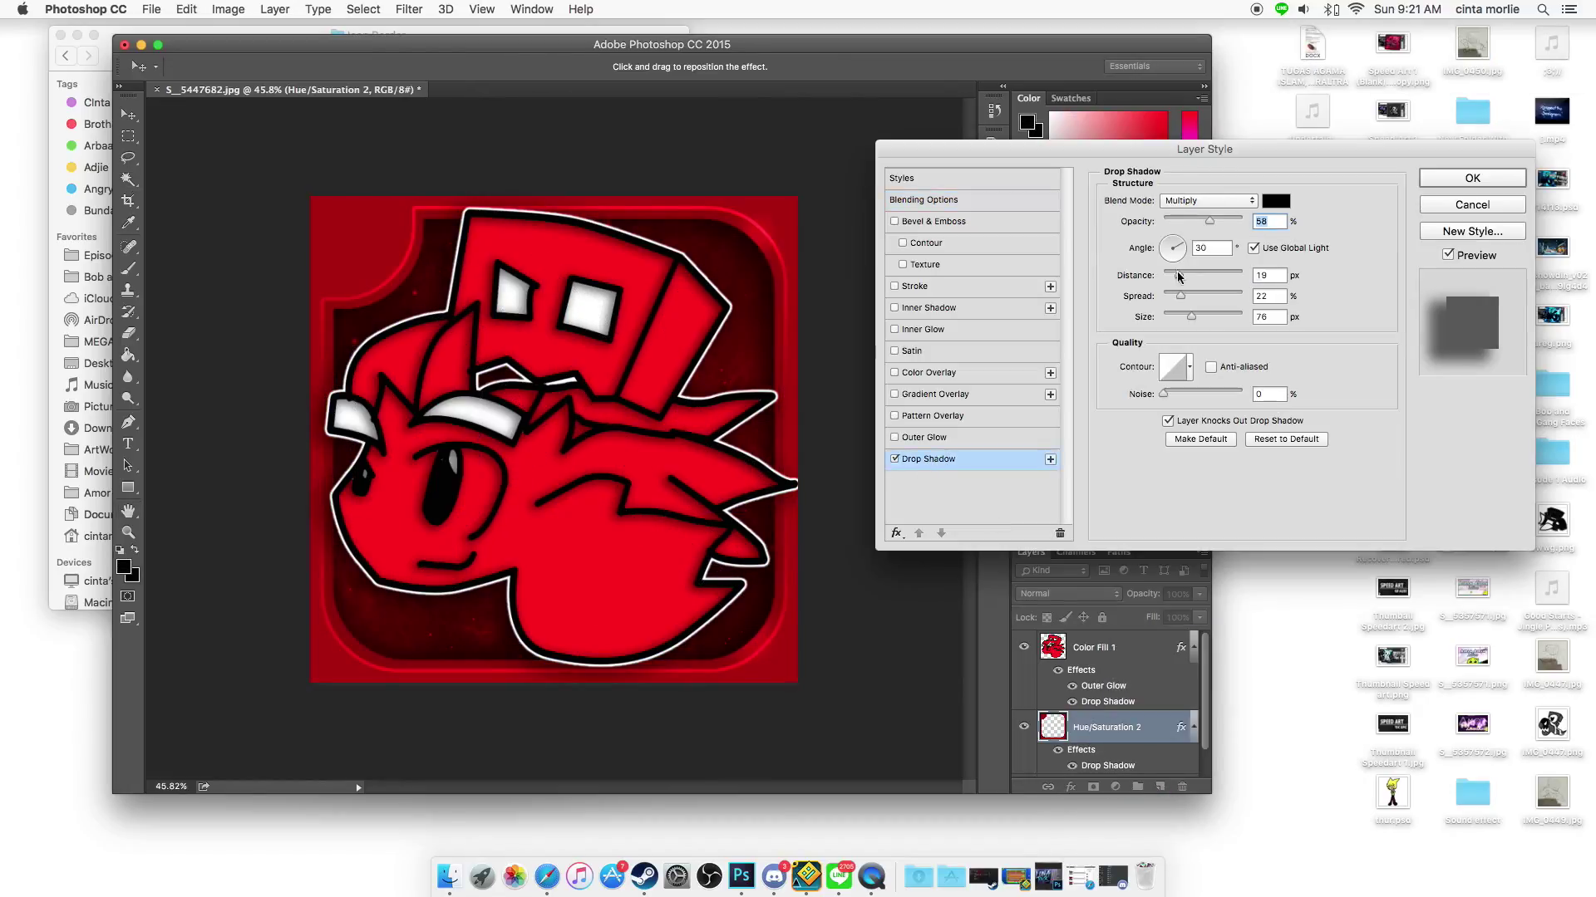
{"action": "left_click", "coordinate": [943, 308]}
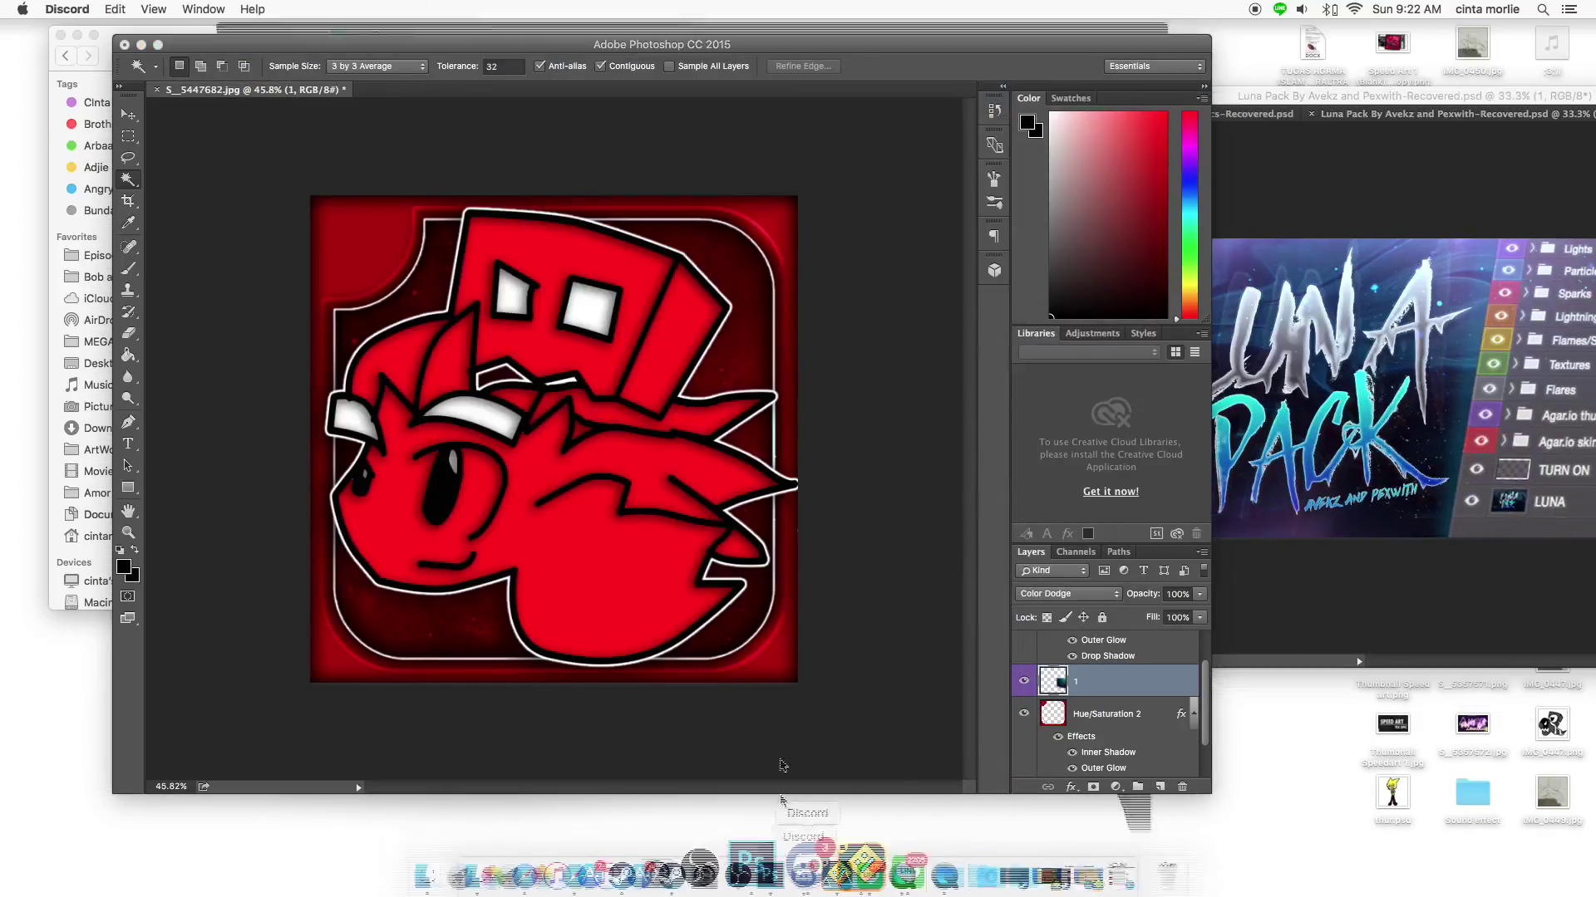
- Send the chat message 'justns' and reposition the light texture on the icon
{"action": "type", "text": "just"}
{"action": "type", "text": "ns"}
{"action": "key", "text": "Return"}
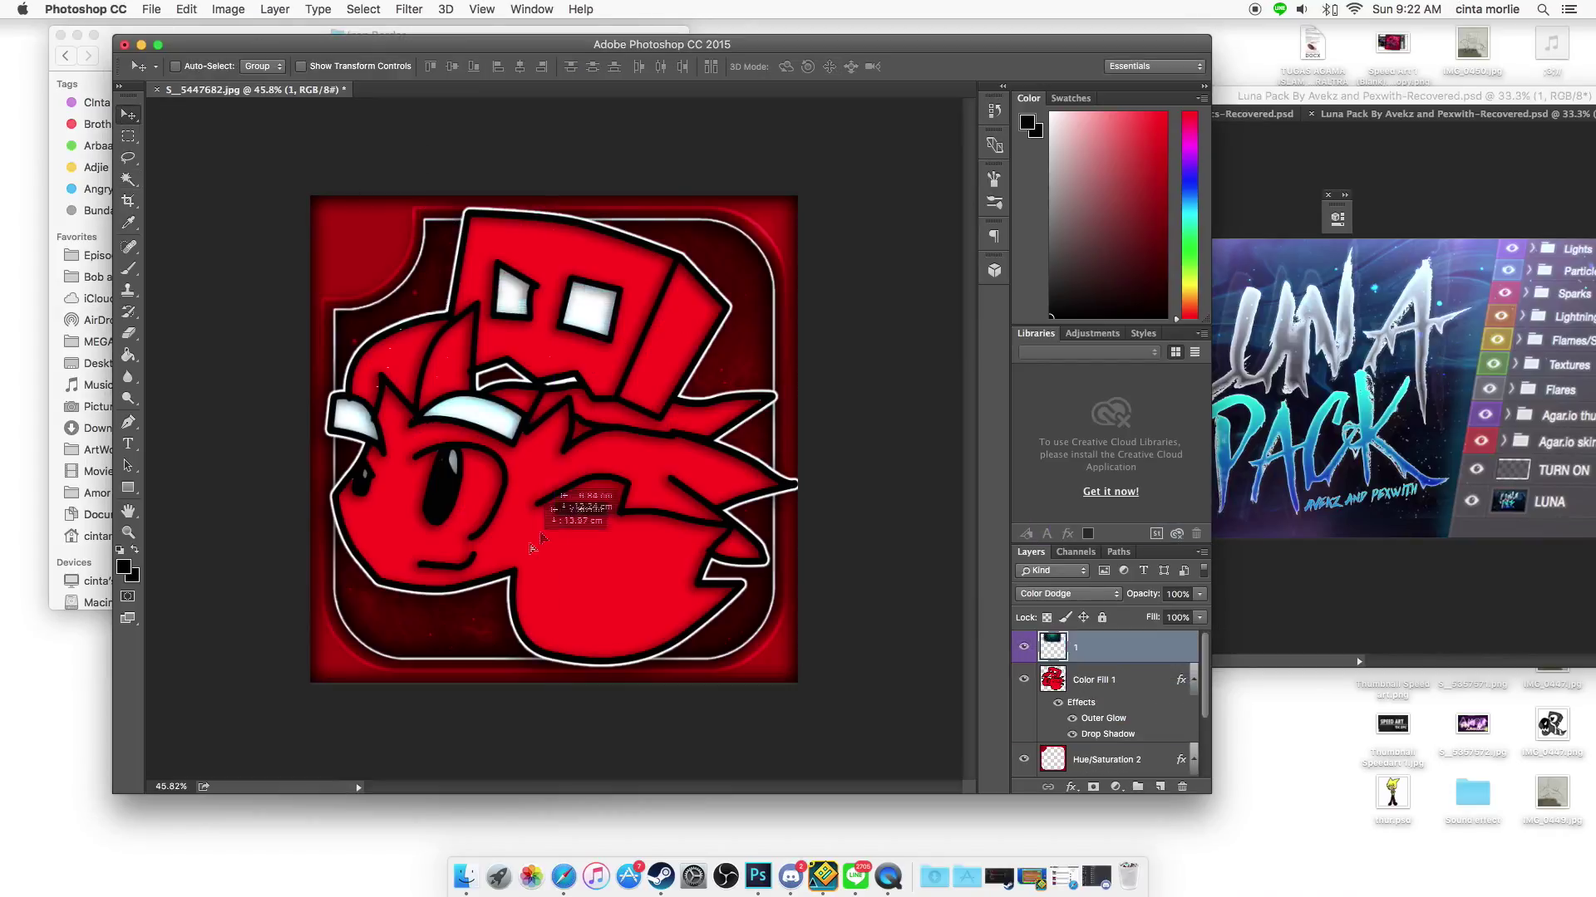
{"action": "left_click_drag", "start_coordinate": [565, 486], "coordinate": [532, 374]}
- Add a Hue/Saturation adjustment to the lights, set Color Dodge blending and position the rays
{"action": "left_click", "coordinate": [1116, 787]}
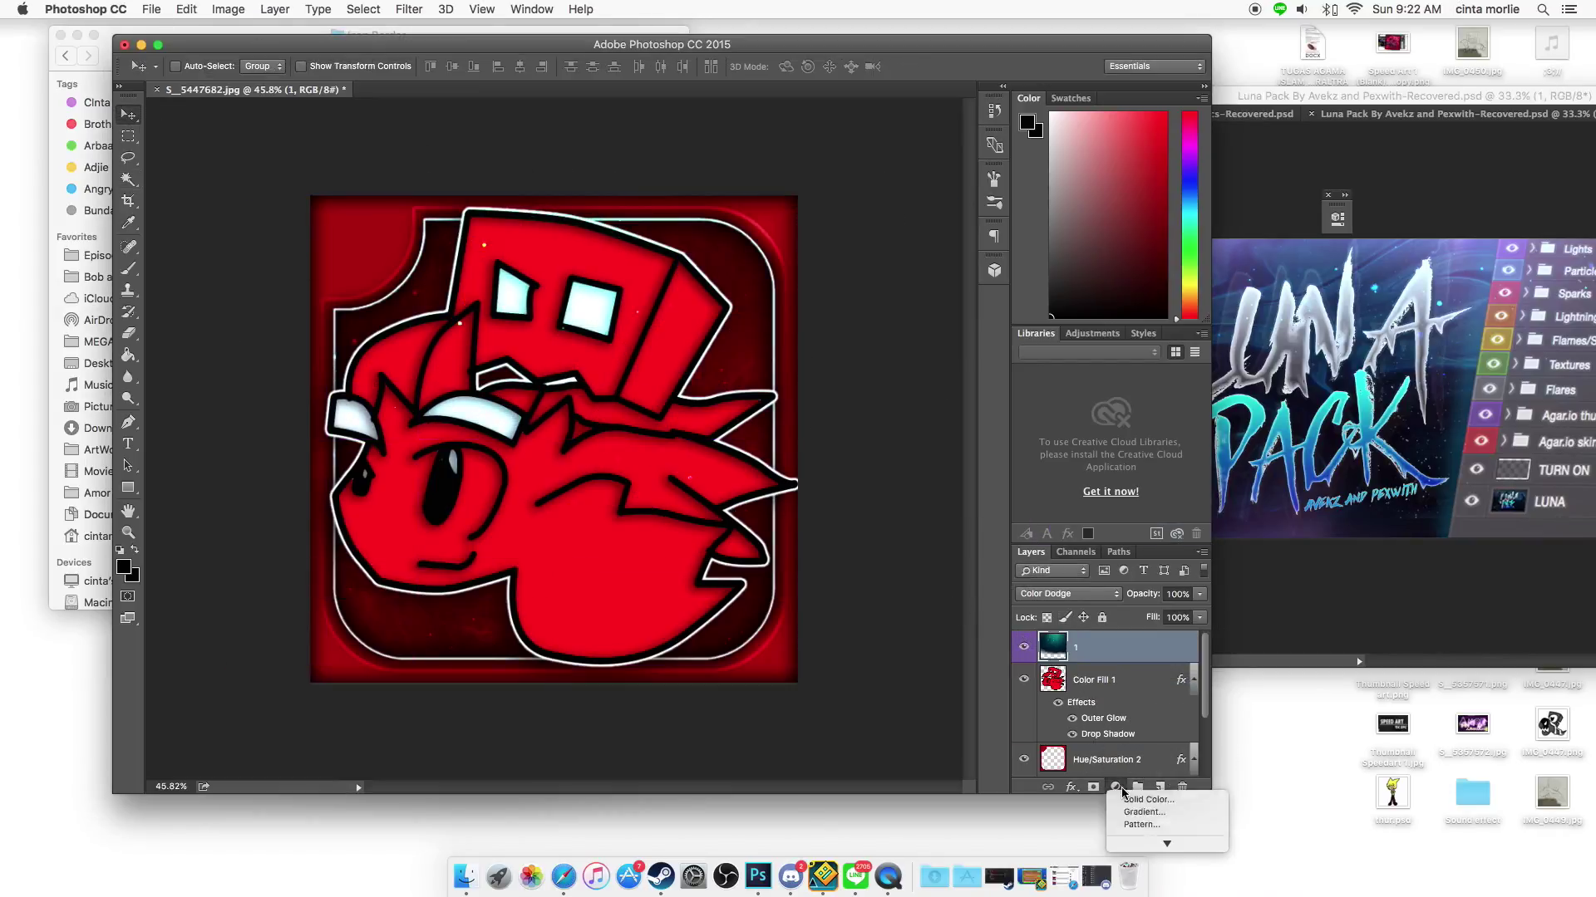
{"action": "left_click", "coordinate": [1171, 767]}
{"action": "left_click", "coordinate": [1063, 593]}
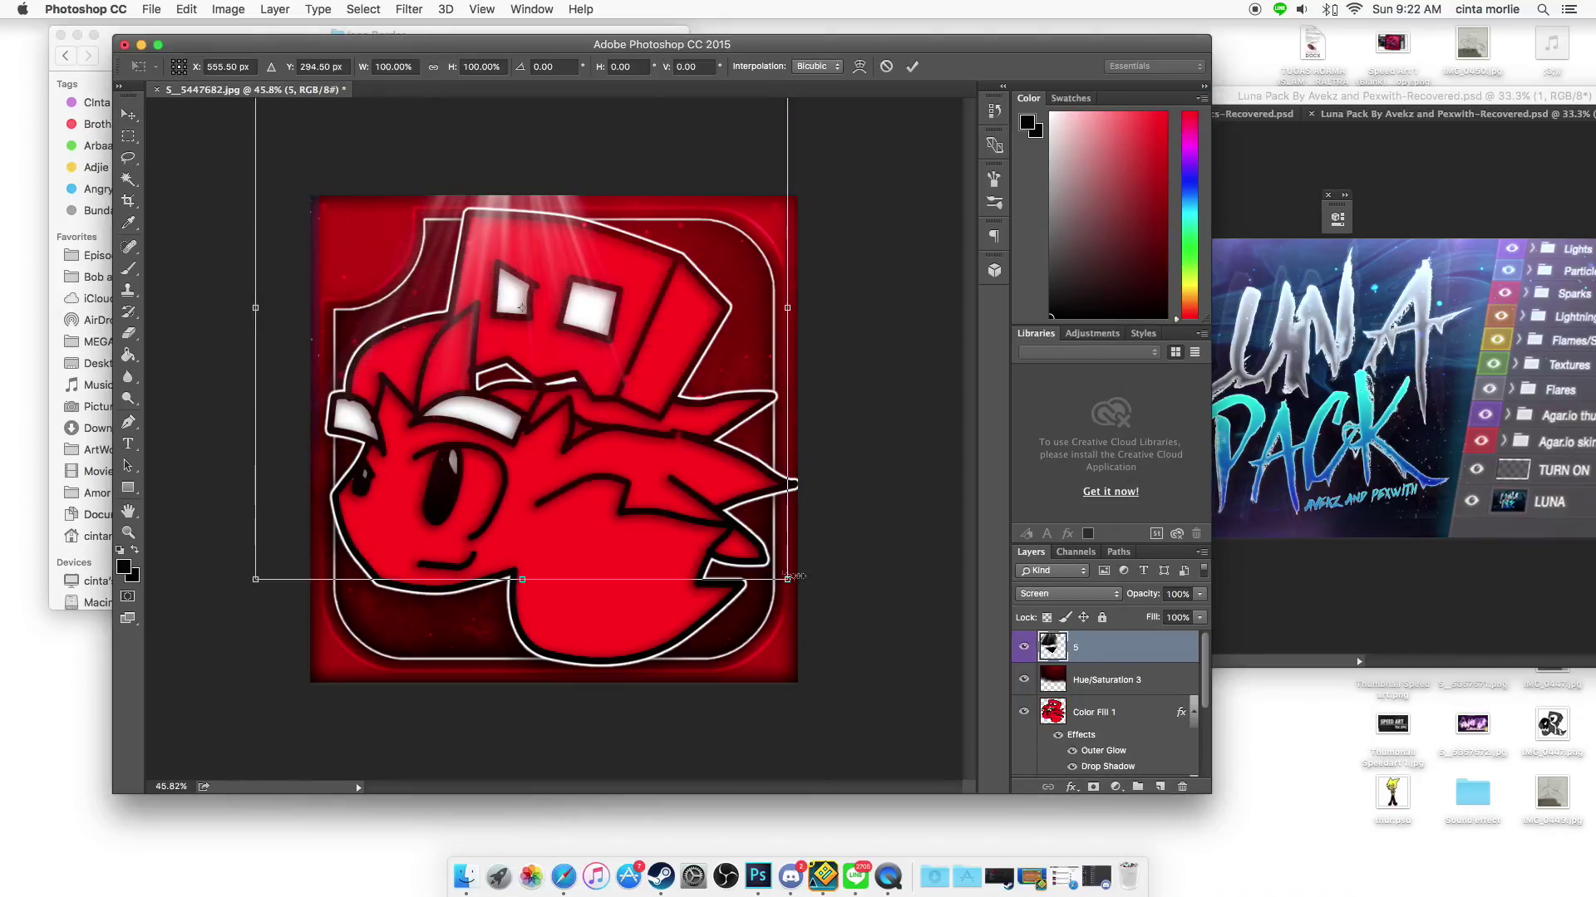
{"action": "key", "text": "Return"}
{"action": "left_click", "coordinate": [1068, 593]}
{"action": "left_click", "coordinate": [1055, 628]}
{"action": "left_click_drag", "start_coordinate": [772, 432], "coordinate": [730, 501]}
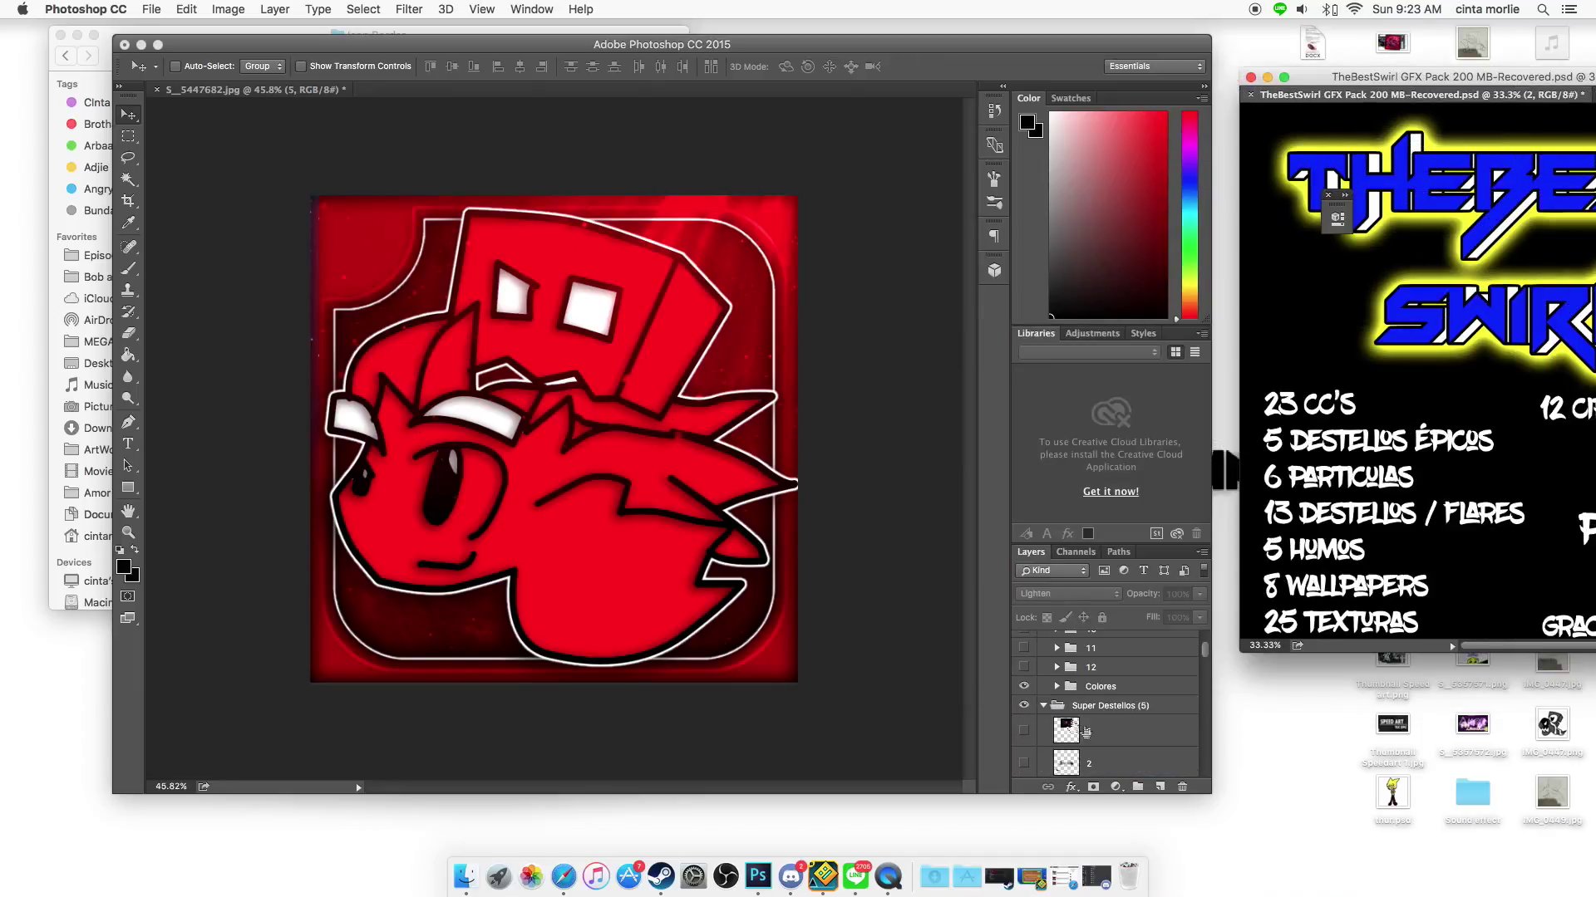
- Bring in a swirl-pack sparkle, erase extras, and merge a Hue/Saturation adjustment into it
{"action": "left_click_drag", "start_coordinate": [596, 563], "coordinate": [607, 499]}
{"action": "key", "text": "e"}
{"action": "left_click", "coordinate": [187, 67]}
{"action": "key", "text": "Return"}
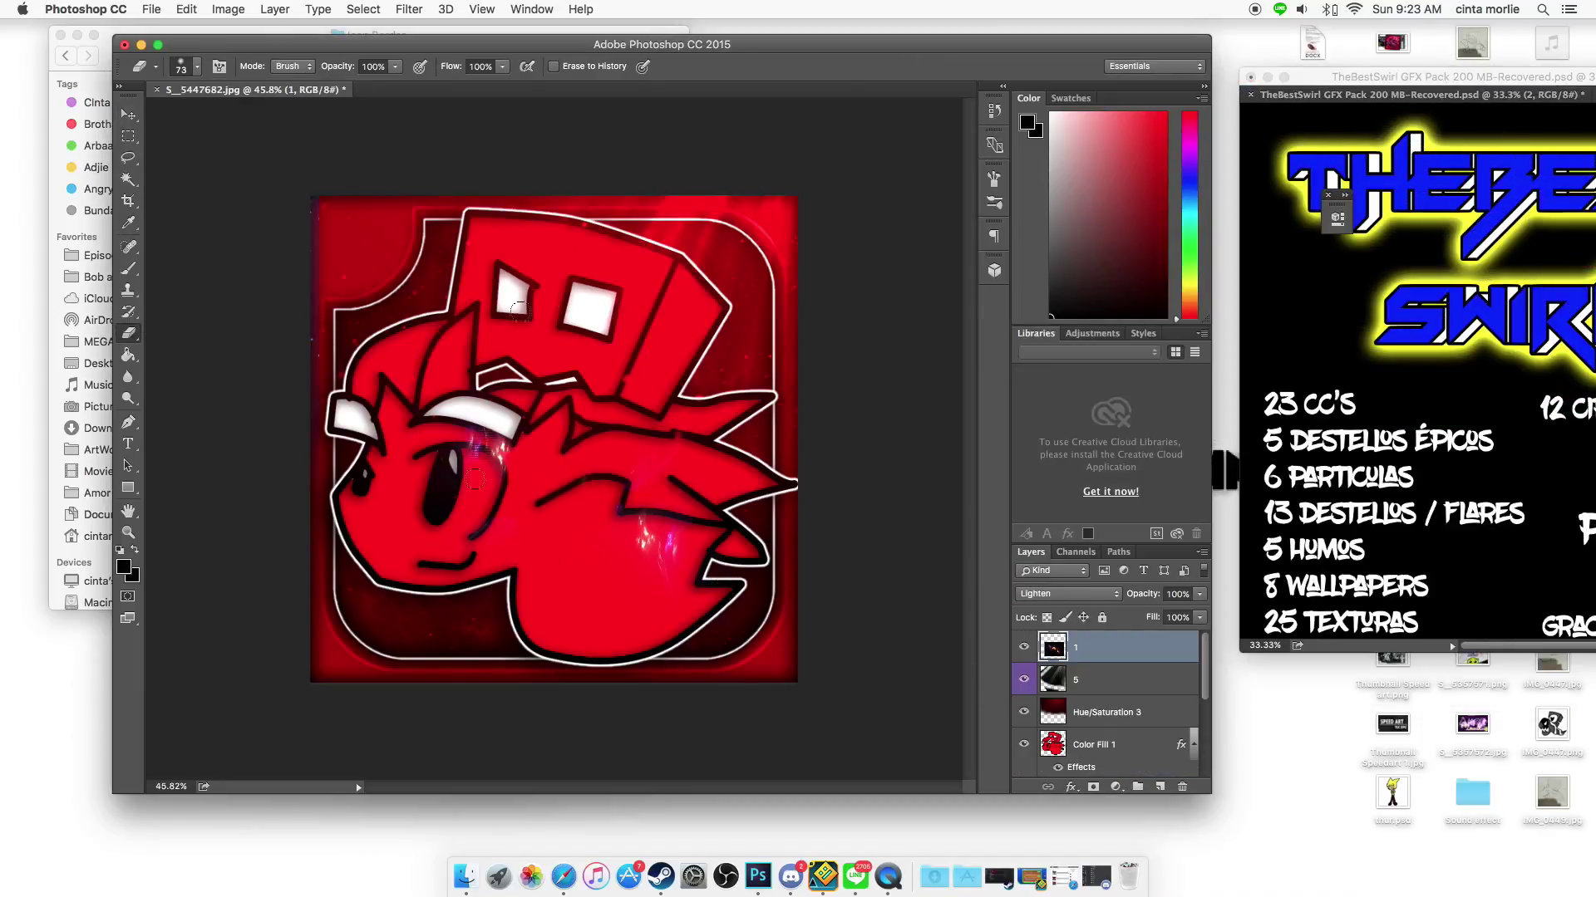
{"action": "left_click", "coordinate": [1116, 787]}
{"action": "left_click", "coordinate": [1151, 752]}
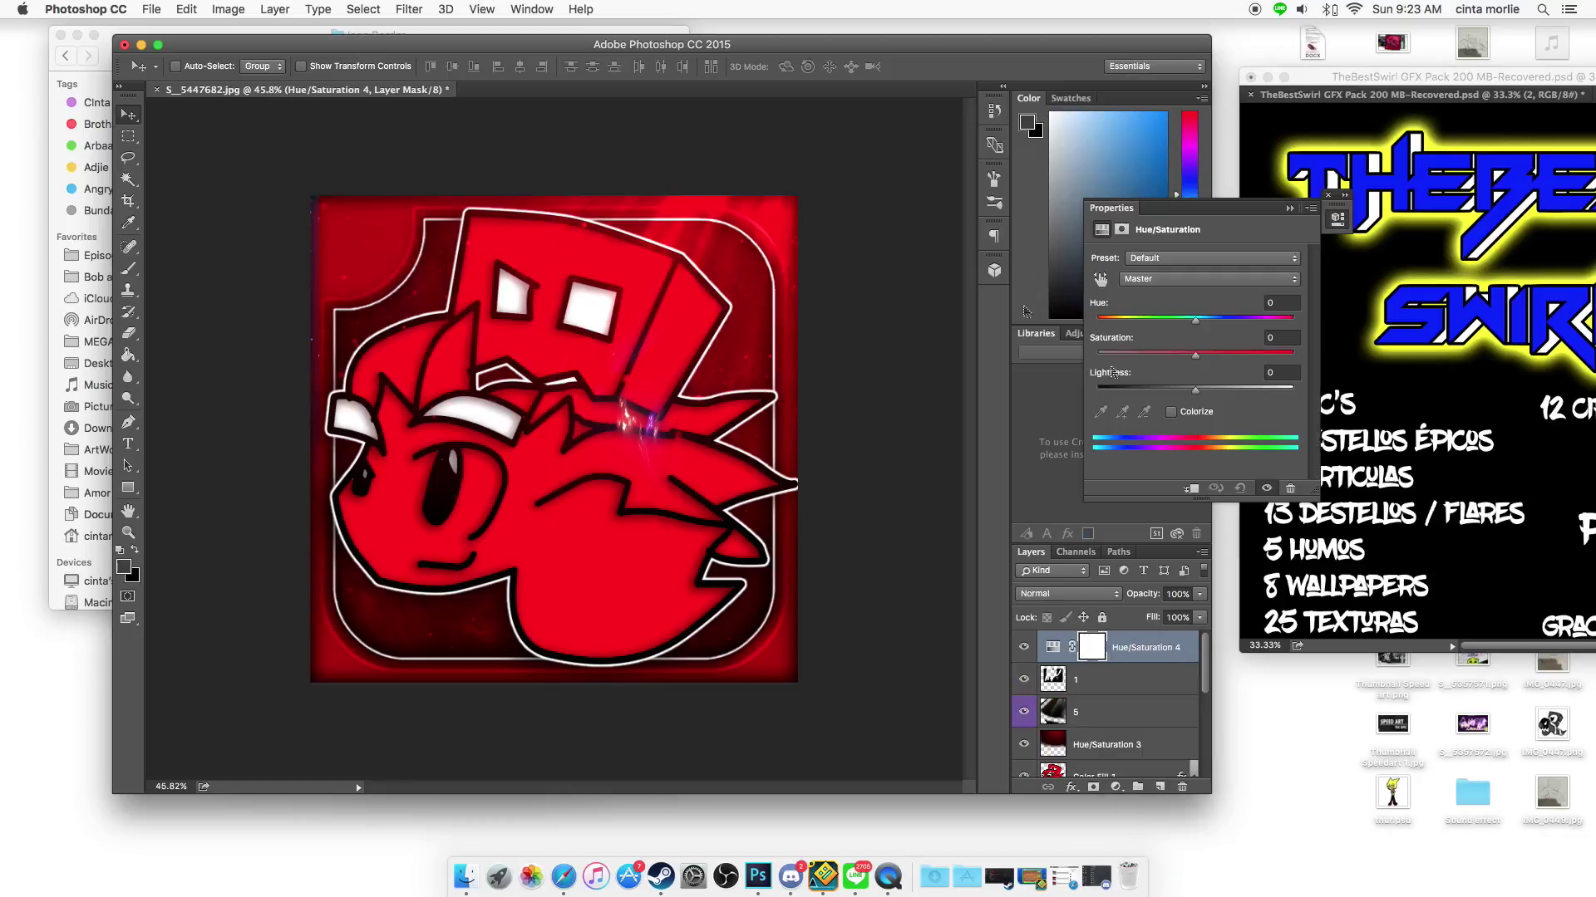
{"action": "key", "text": "ctrl+e"}
- Add a Brightness/Contrast adjustment and blend the light layer with Linear Dodge (Add)
{"action": "left_click", "coordinate": [1115, 787]}
{"action": "left_click", "coordinate": [1130, 697]}
{"action": "left_click", "coordinate": [1337, 218]}
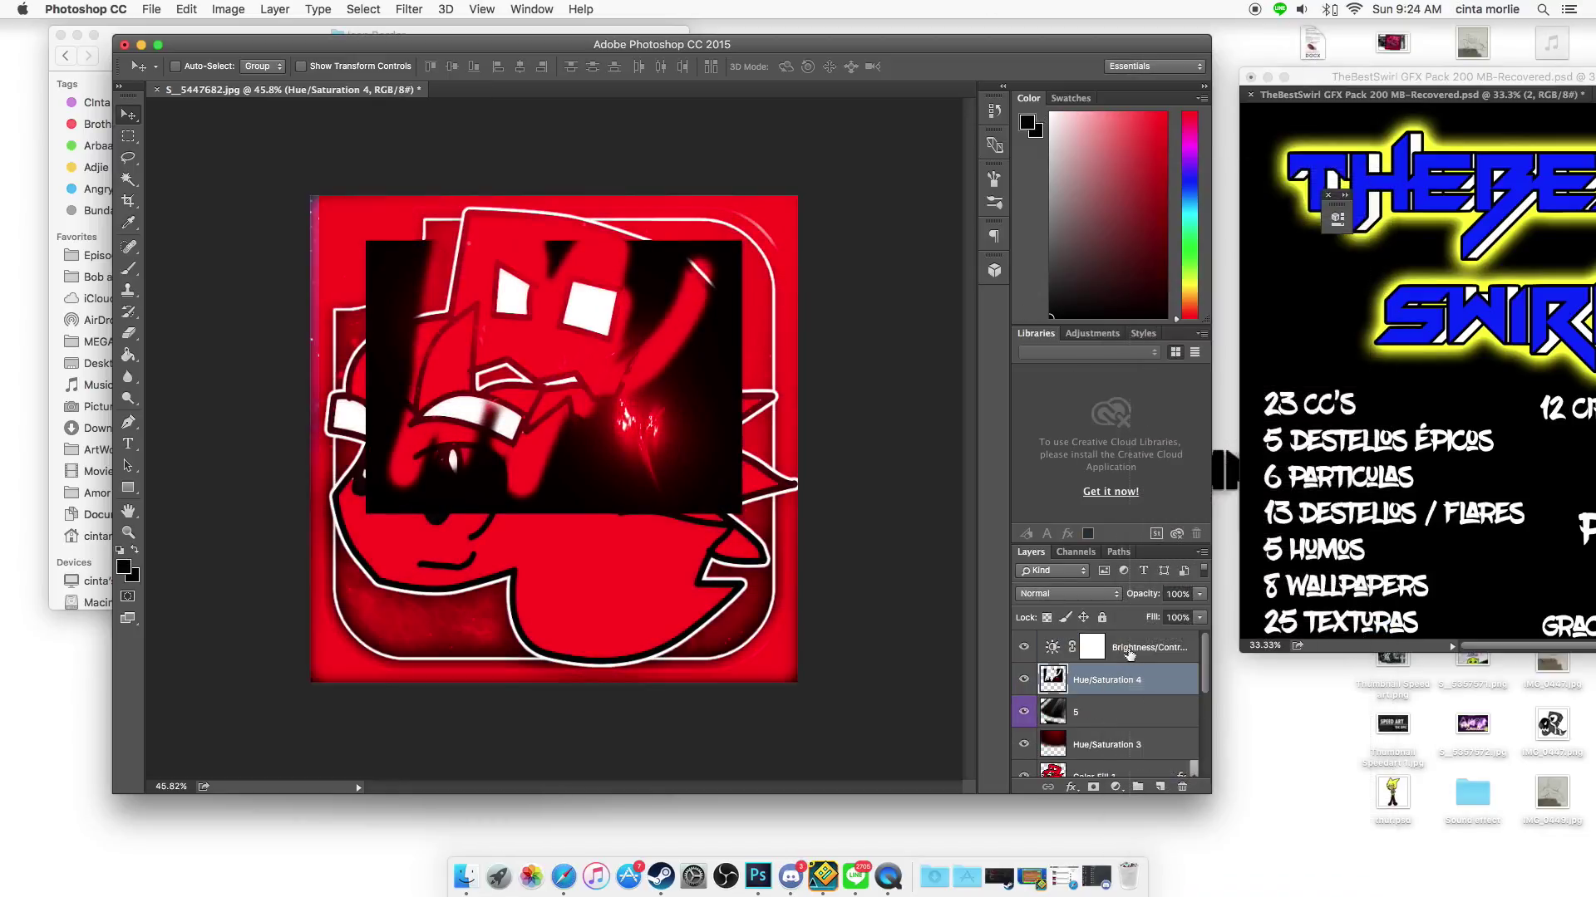
{"action": "left_click", "coordinate": [1052, 647]}
{"action": "left_click", "coordinate": [1068, 593]}
{"action": "left_click", "coordinate": [1049, 739]}
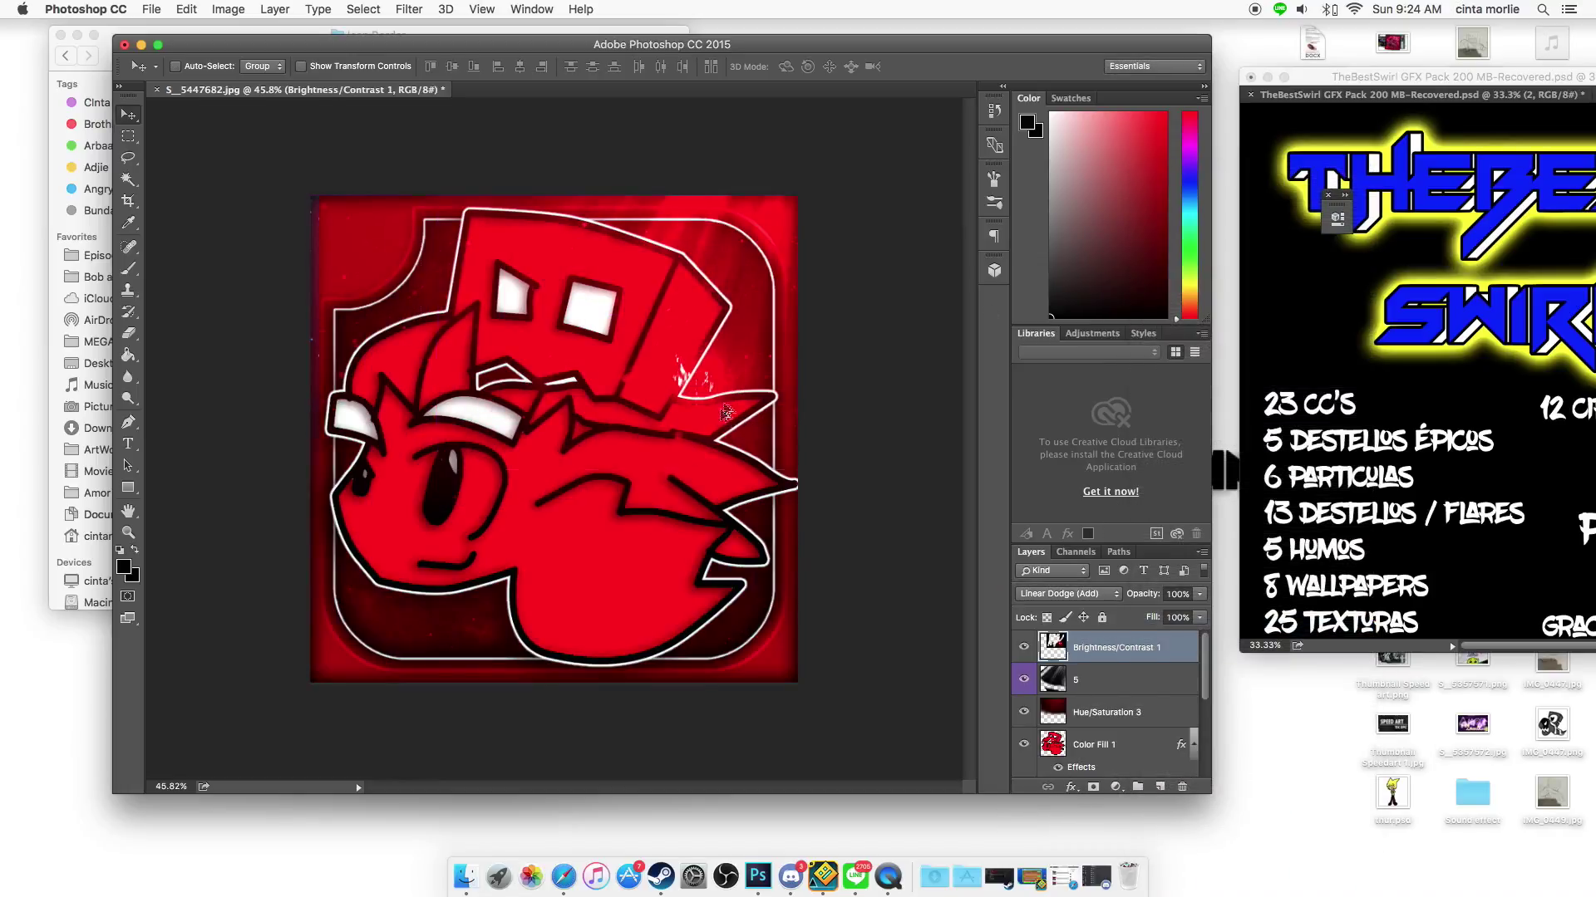
- Duplicate the light layer, rotate and scale the copy, and make two more duplicates
{"action": "key", "text": "ctrl+j"}
{"action": "key", "text": "ctrl+j"}
{"action": "key", "text": "ctrl+t"}
{"action": "mouse_move", "coordinate": [725, 413]}
{"action": "left_mouse_down"}
{"action": "mouse_move", "coordinate": [702, 565]}
{"action": "mouse_move", "coordinate": [748, 599]}
{"action": "left_mouse_up"}
{"action": "key", "text": "Return"}
{"action": "right_click", "coordinate": [1117, 680]}
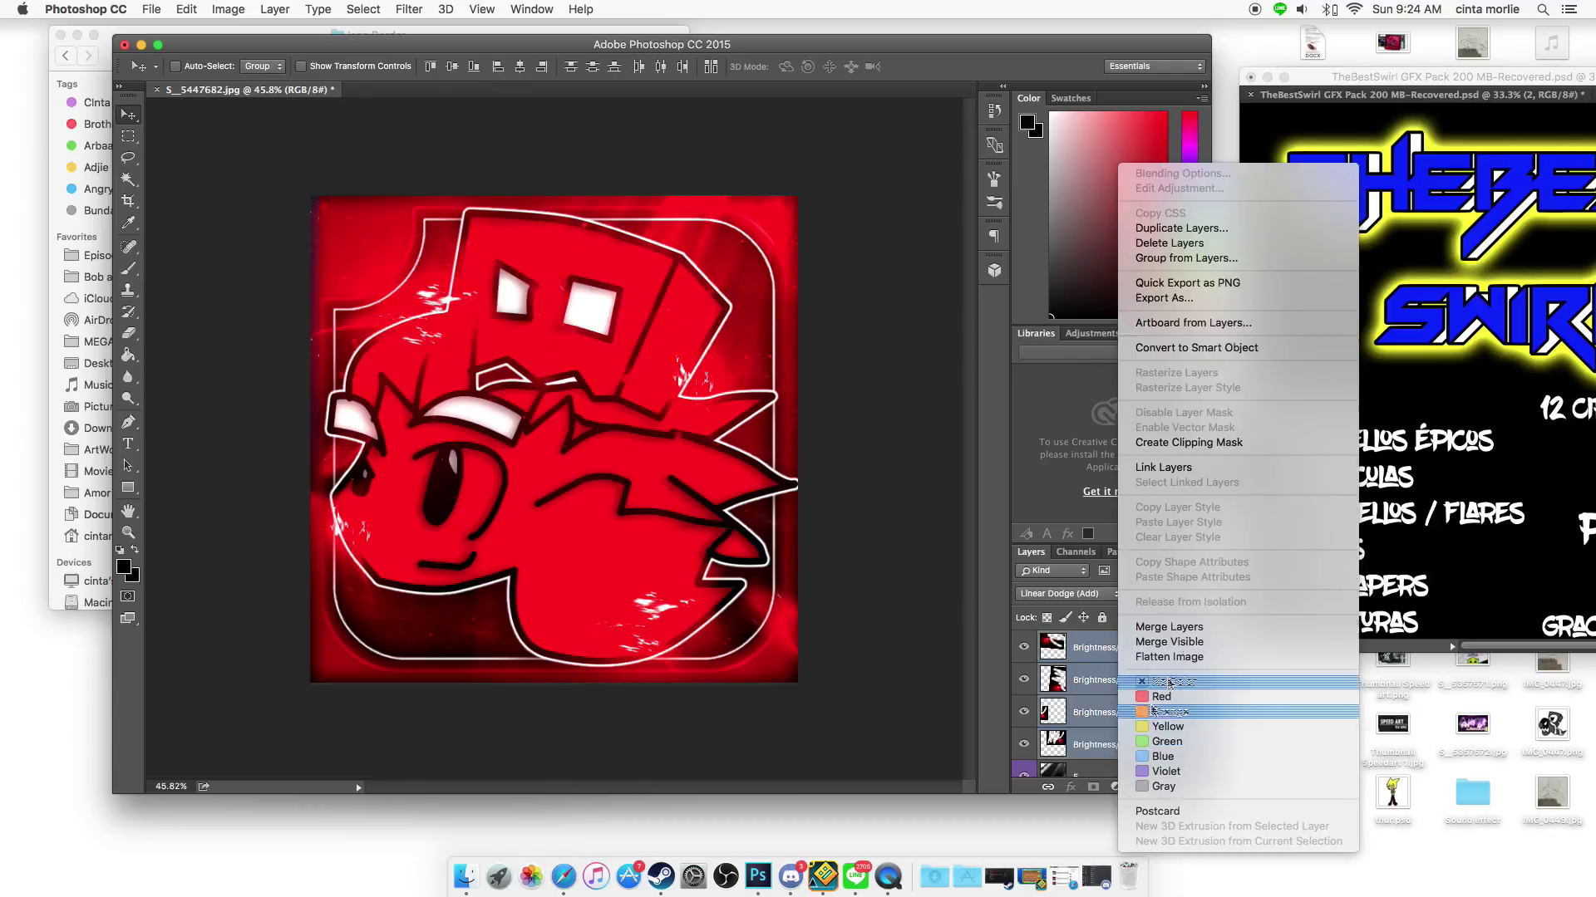
{"action": "left_click", "coordinate": [1169, 626]}
{"action": "right_click", "coordinate": [1121, 680]}
{"action": "left_click", "coordinate": [1163, 723]}
{"action": "key", "text": "Return"}
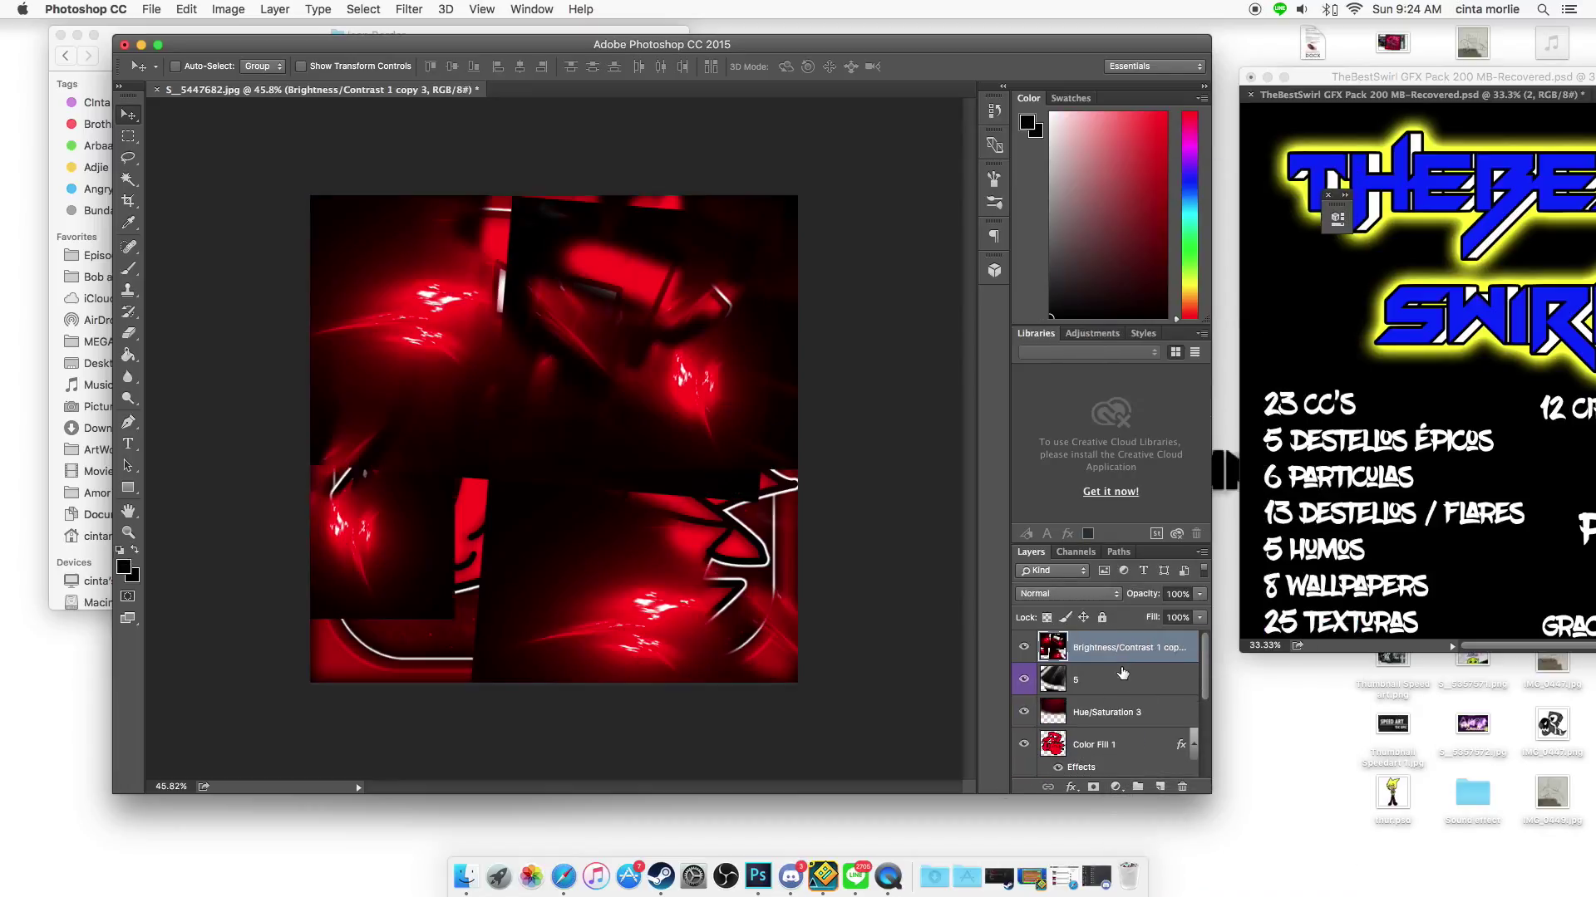
- Desaturate the light overlays with a merged Hue/Saturation layer and move the effects pack window aside
{"action": "left_click", "coordinate": [1136, 831]}
{"action": "left_click_drag", "start_coordinate": [1194, 365], "coordinate": [1105, 365]}
{"action": "right_click", "coordinate": [1106, 649]}
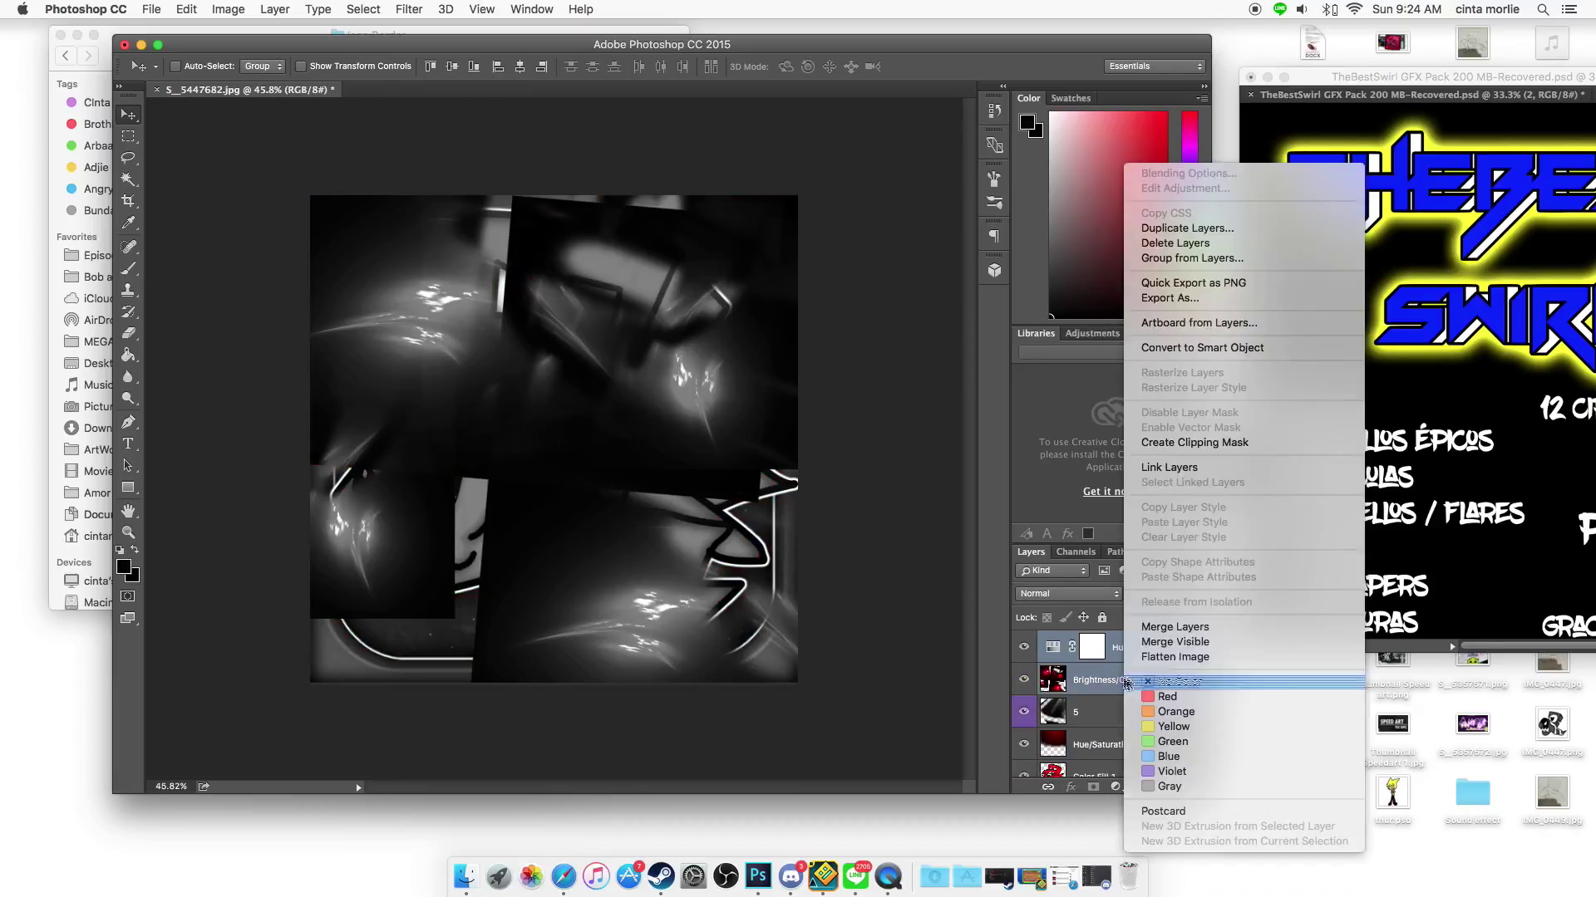
{"action": "left_click", "coordinate": [1172, 636]}
{"action": "left_click", "coordinate": [1068, 593]}
{"action": "key", "text": "super+Tab"}
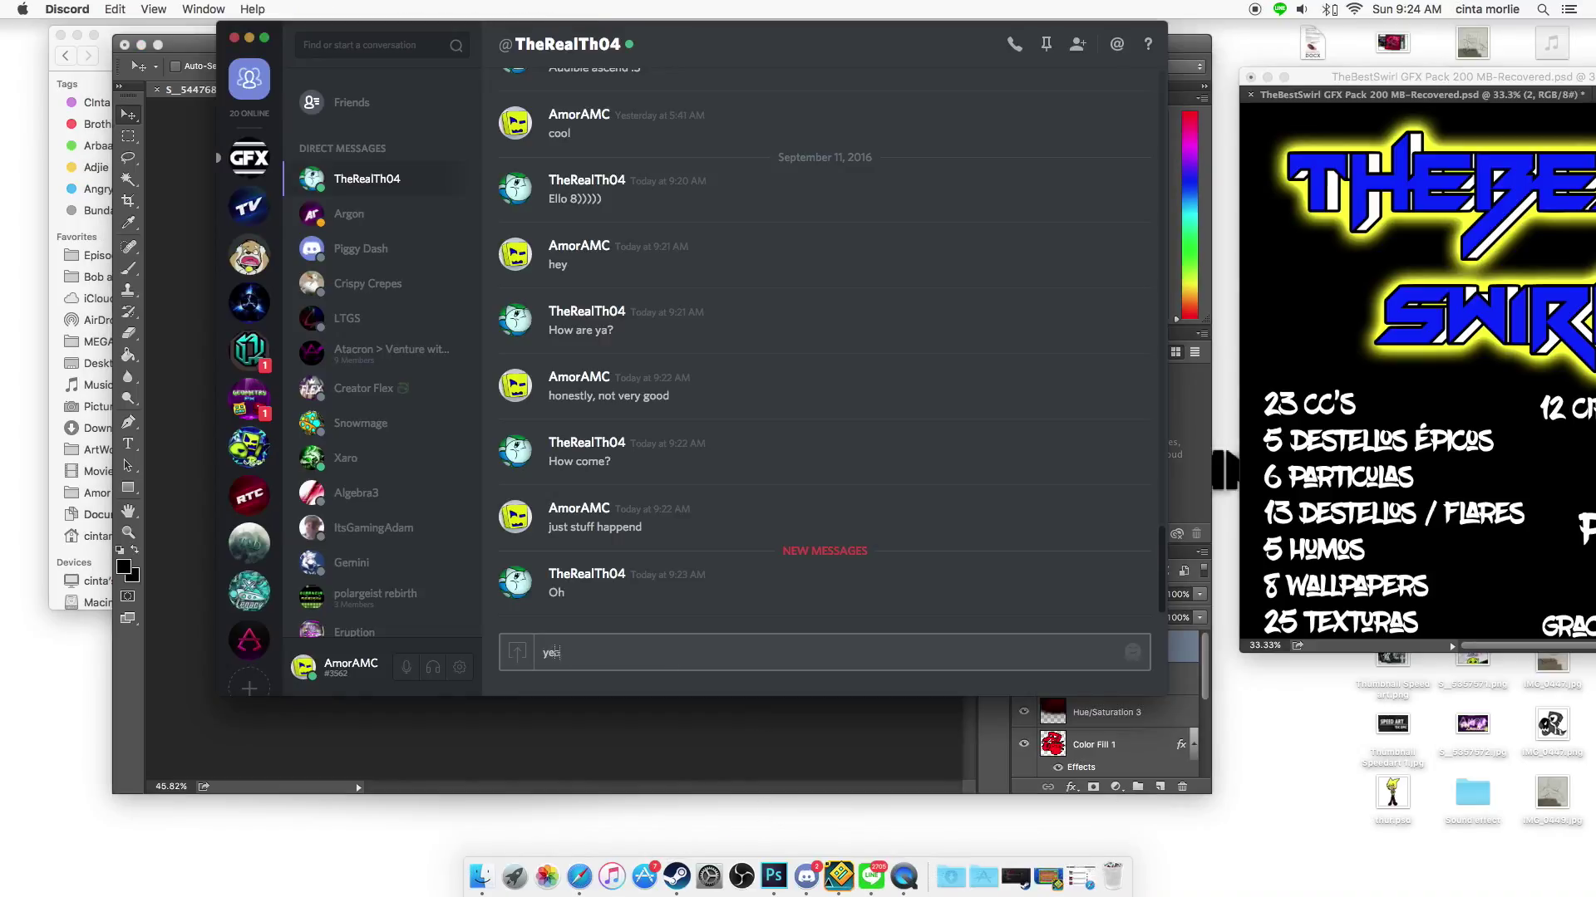
{"action": "left_click", "coordinate": [1393, 550]}
{"action": "mouse_move", "coordinate": [1578, 110]}
{"action": "left_mouse_down"}
{"action": "mouse_move", "coordinate": [1338, 106]}
{"action": "mouse_move", "coordinate": [341, 579]}
{"action": "left_mouse_up"}
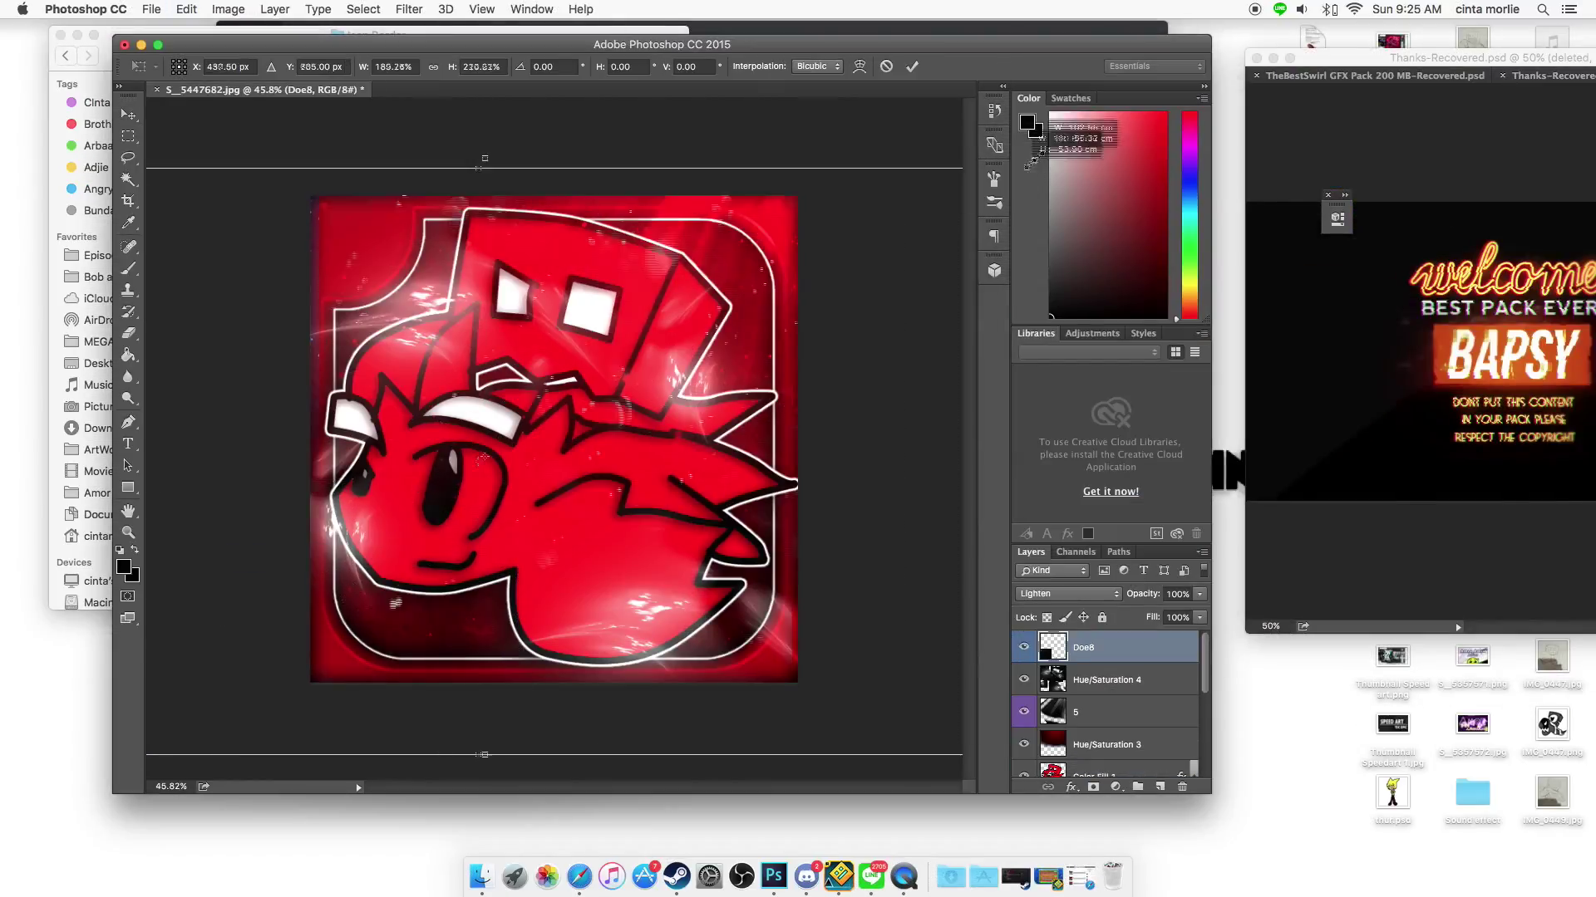
- Commit the placed light and adjust Color Fill 1's Inner Shadow layer style
{"action": "key", "text": "Return"}
{"action": "left_click", "coordinate": [1097, 714]}
{"action": "left_click", "coordinate": [1071, 787]}
{"action": "left_click", "coordinate": [928, 309]}
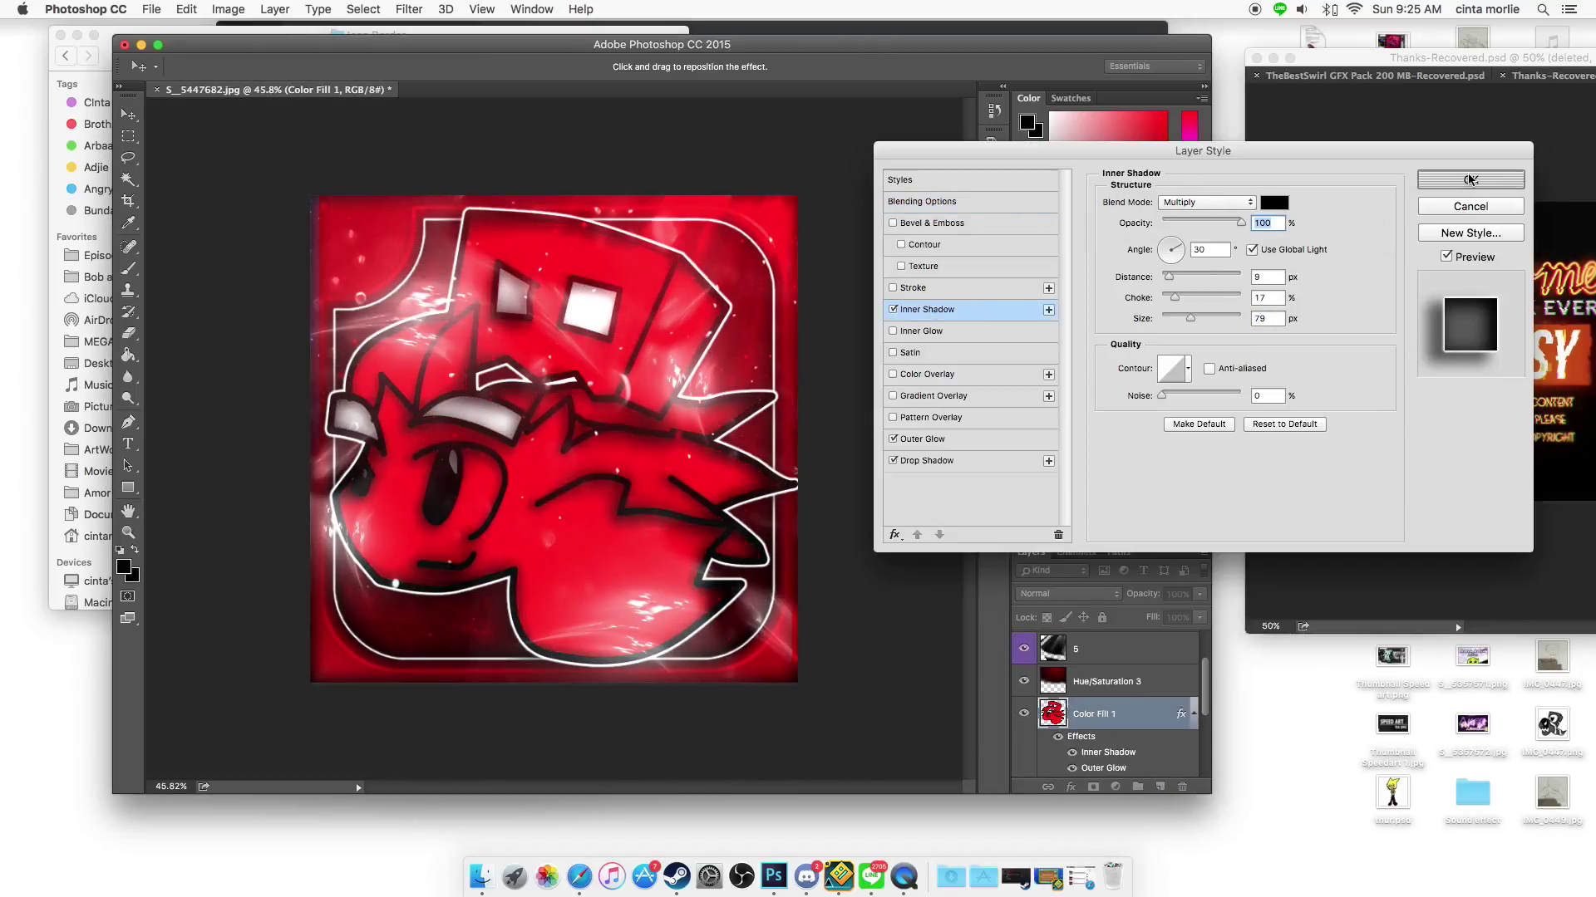
{"action": "left_click", "coordinate": [1469, 179]}
- Move the Capa 157 orange glow to the upper right, then merge a Hue/Saturation tint into it
{"action": "left_click", "coordinate": [1028, 722]}
{"action": "left_click_drag", "start_coordinate": [790, 627], "coordinate": [771, 383]}
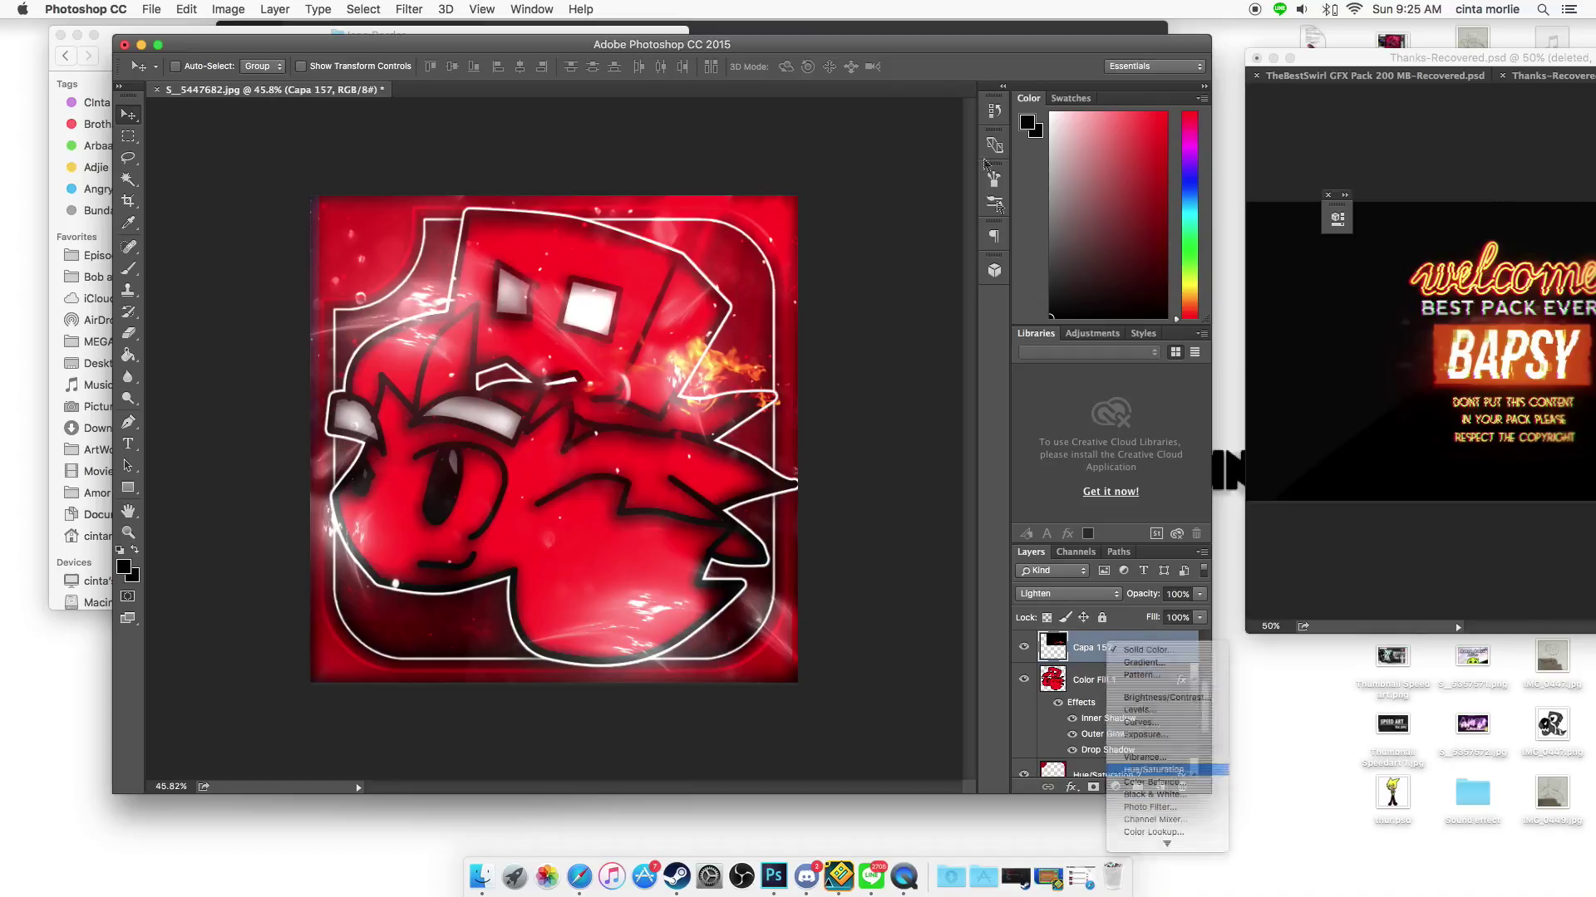
{"action": "left_click", "coordinate": [1155, 769]}
{"action": "right_click", "coordinate": [1147, 647]}
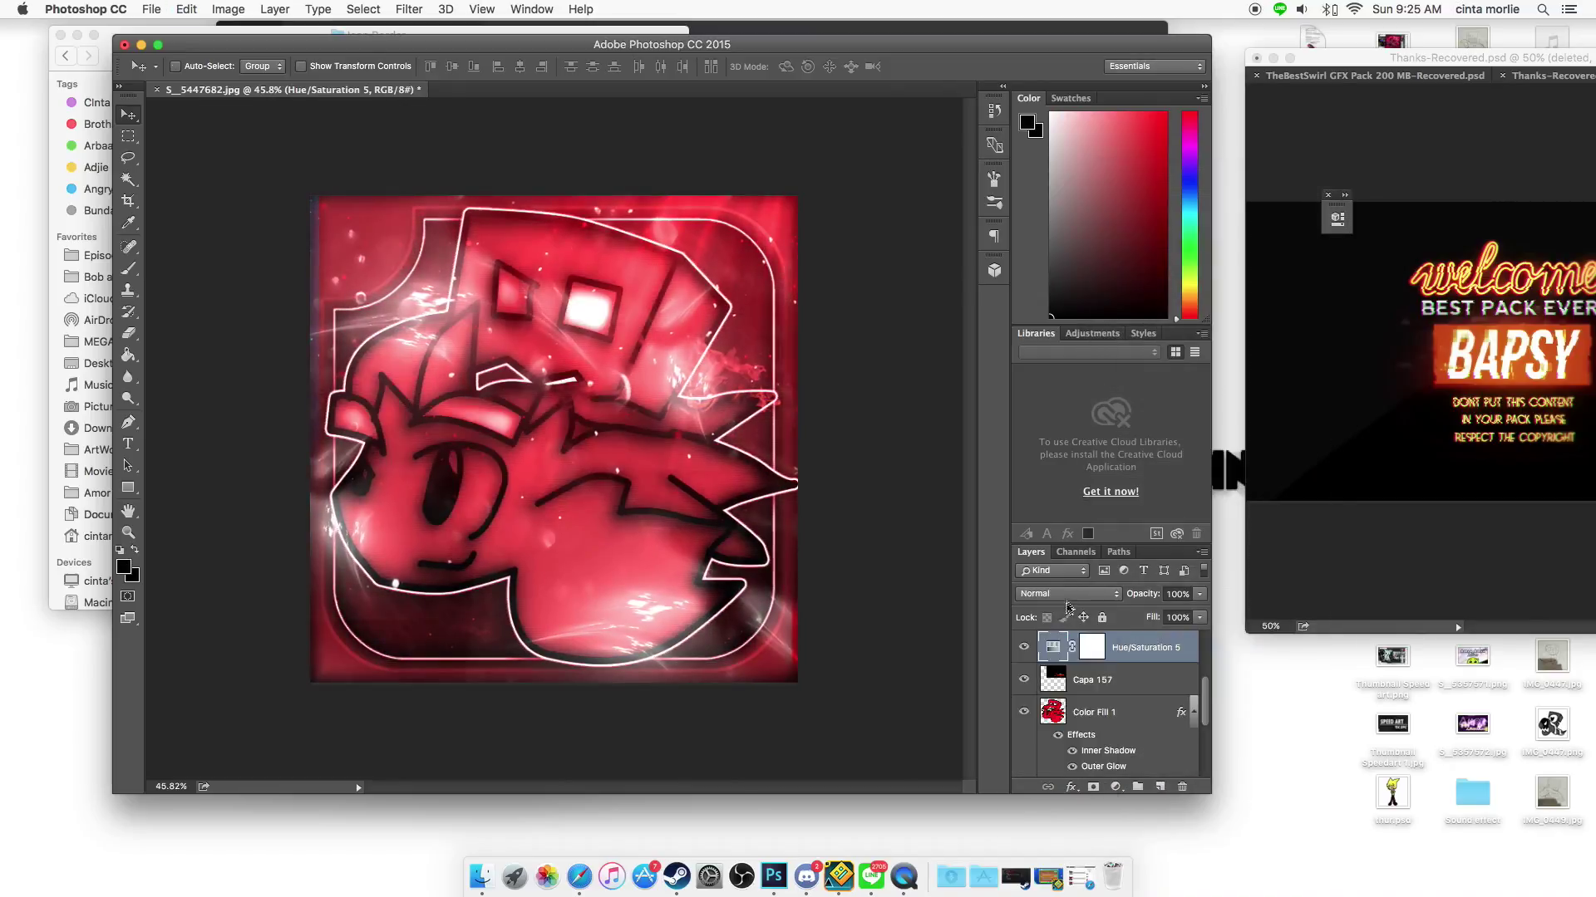
{"action": "right_click", "coordinate": [1147, 647]}
{"action": "left_click", "coordinate": [1221, 629]}
- Set the merged glow to Linear Dodge (Add) and Alt-drag a duplicate elsewhere
{"action": "left_click", "coordinate": [1068, 593]}
{"action": "left_click", "coordinate": [1072, 739]}
{"action": "left_click_drag", "start_coordinate": [713, 381], "coordinate": [542, 287]}
{"action": "left_click", "coordinate": [1371, 75]}
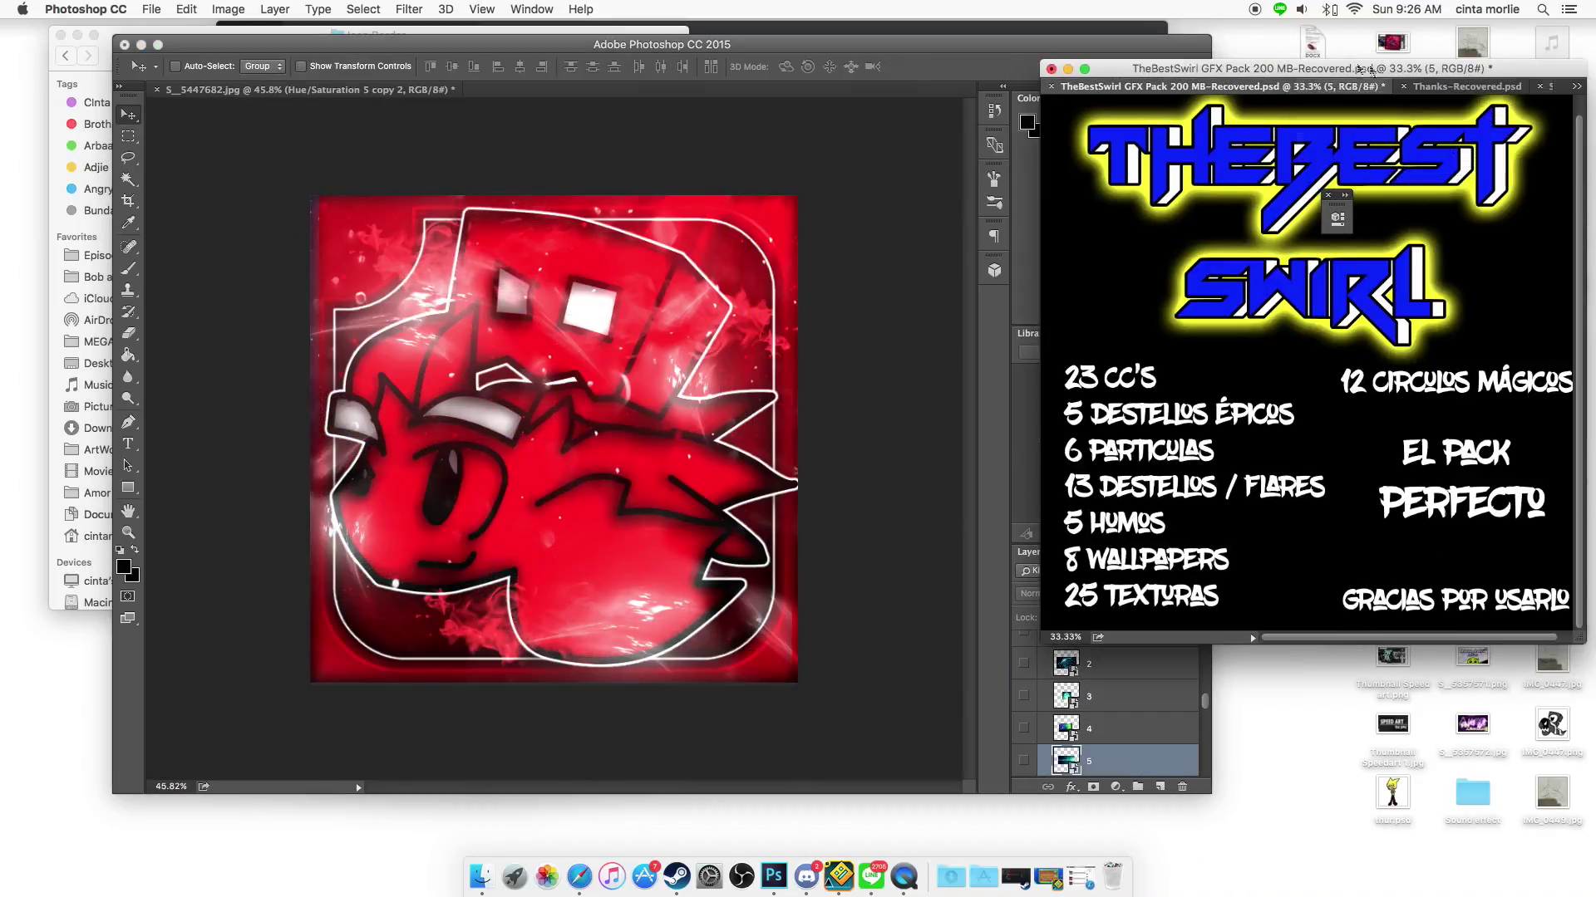
- Add a colorized Hue/Saturation adjustment to the light layer and merge it down
{"action": "left_click", "coordinate": [1576, 83]}
{"action": "left_click", "coordinate": [1413, 171]}
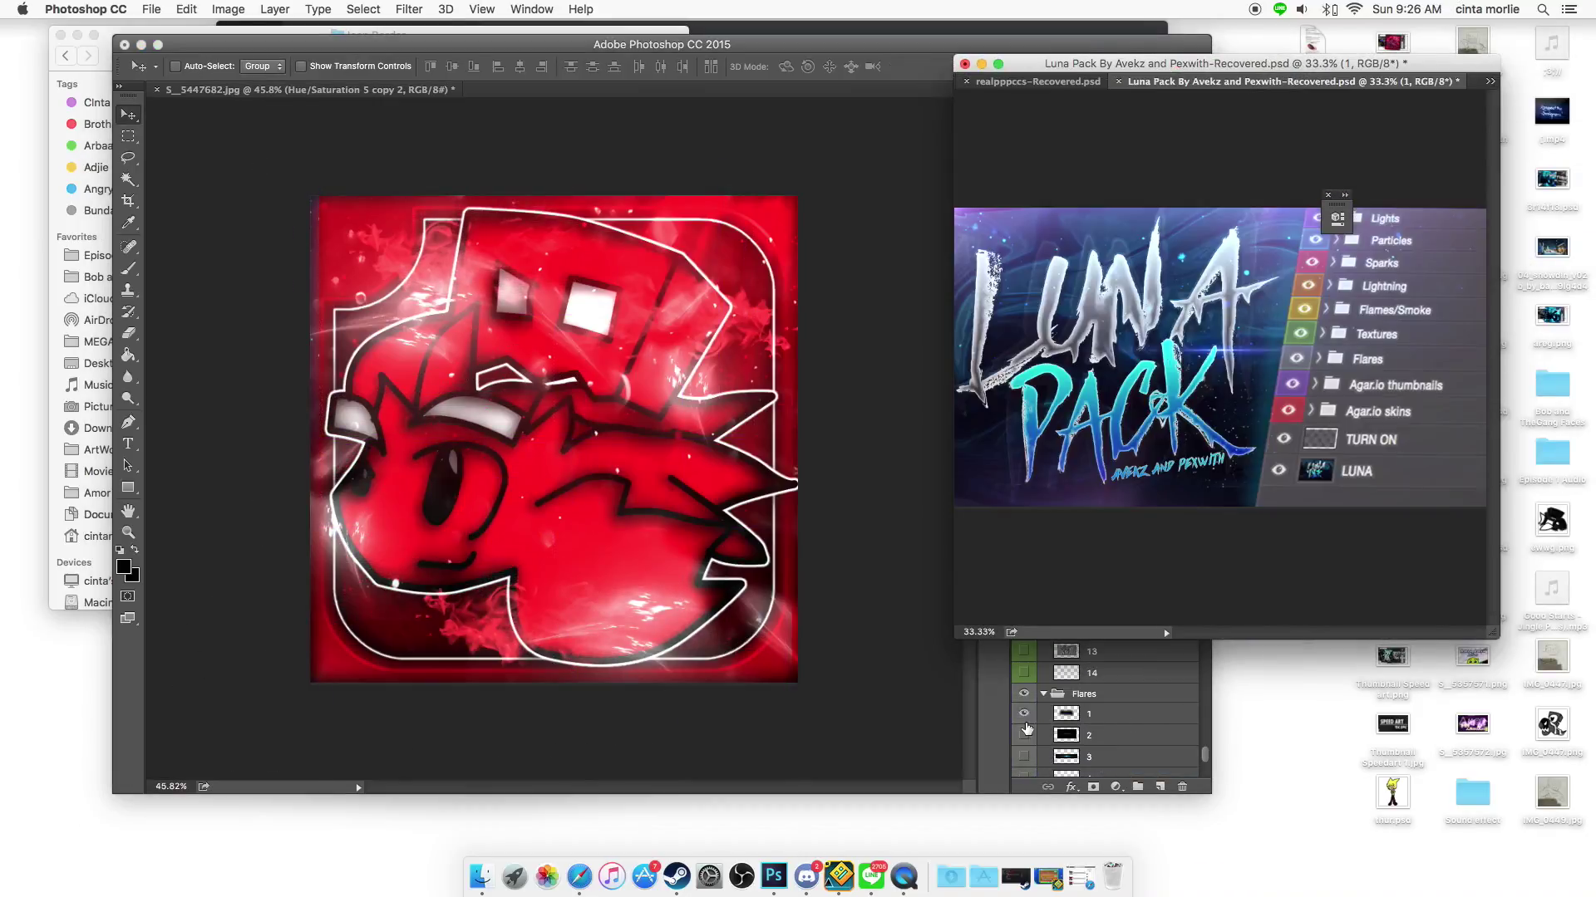
{"action": "left_click", "coordinate": [1026, 729]}
{"action": "left_click", "coordinate": [1115, 786]}
{"action": "left_click", "coordinate": [1146, 748]}
{"action": "left_click", "coordinate": [1171, 411]}
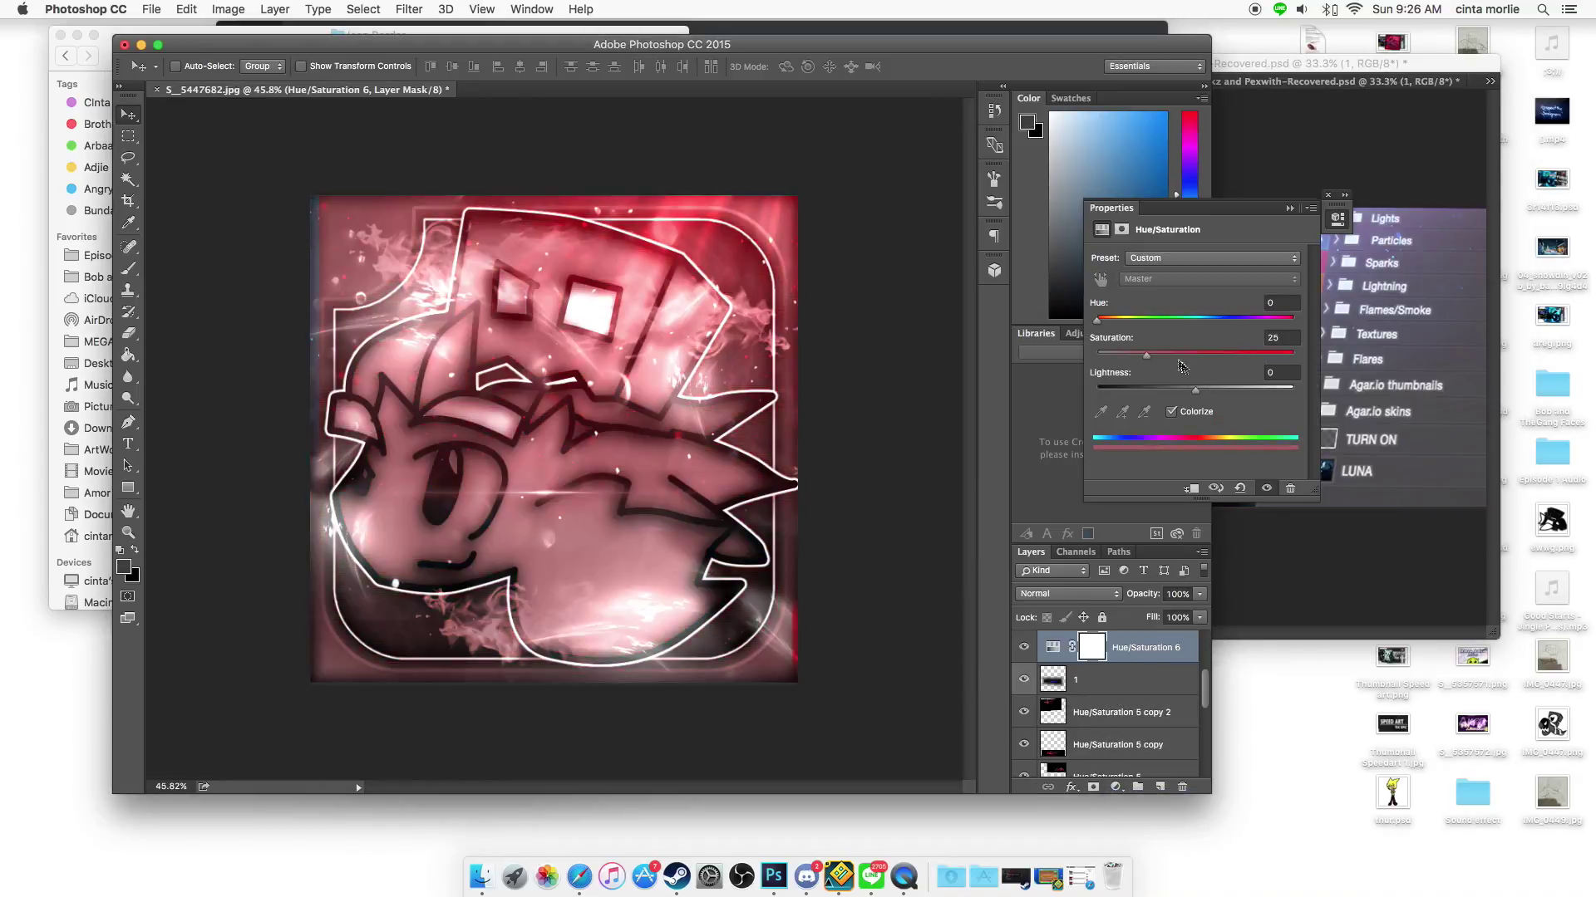
{"action": "key", "text": "super+e"}
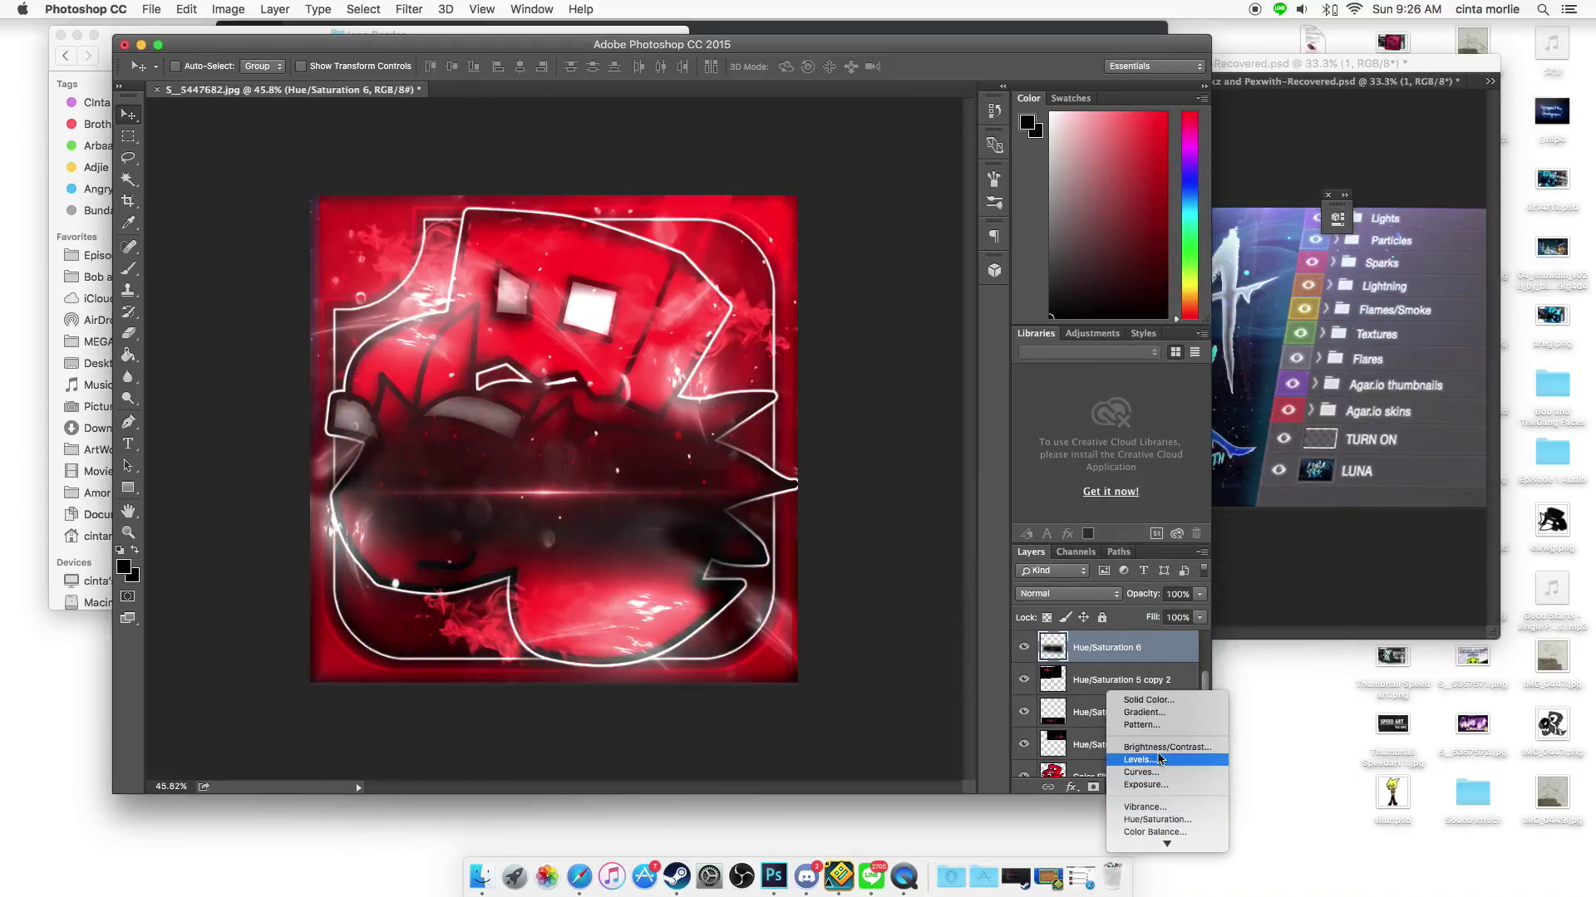
- Add a Brightness/Contrast adjustment, blend the dark band red, and move the light streak up
{"action": "left_click", "coordinate": [1166, 747]}
{"action": "left_click", "coordinate": [1067, 593]}
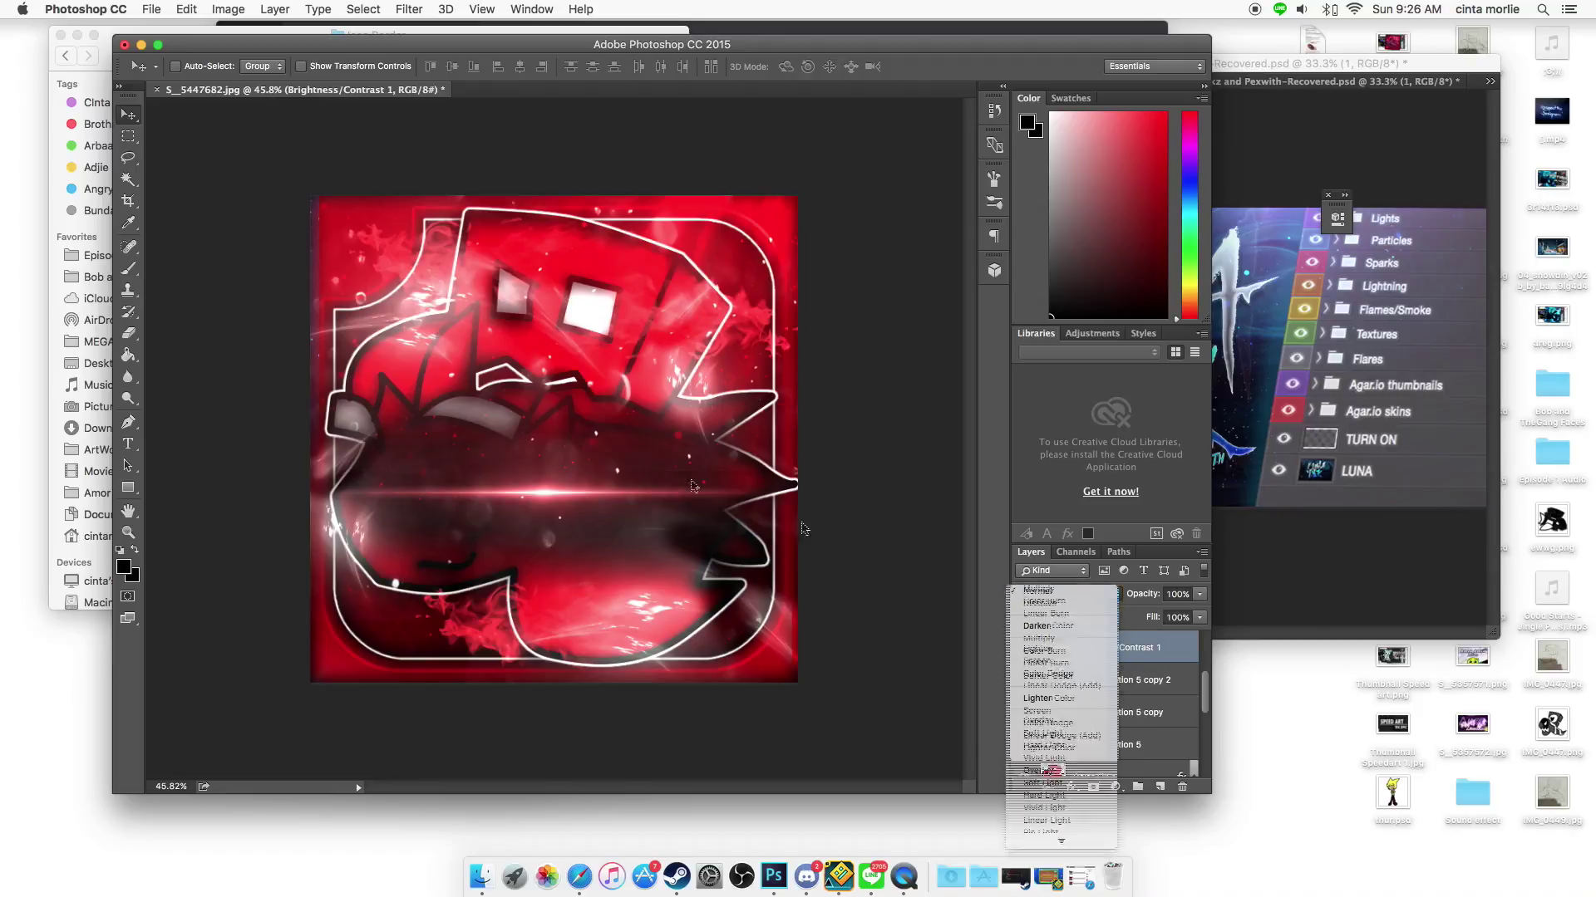
{"action": "left_click_drag", "start_coordinate": [618, 327], "coordinate": [631, 333]}
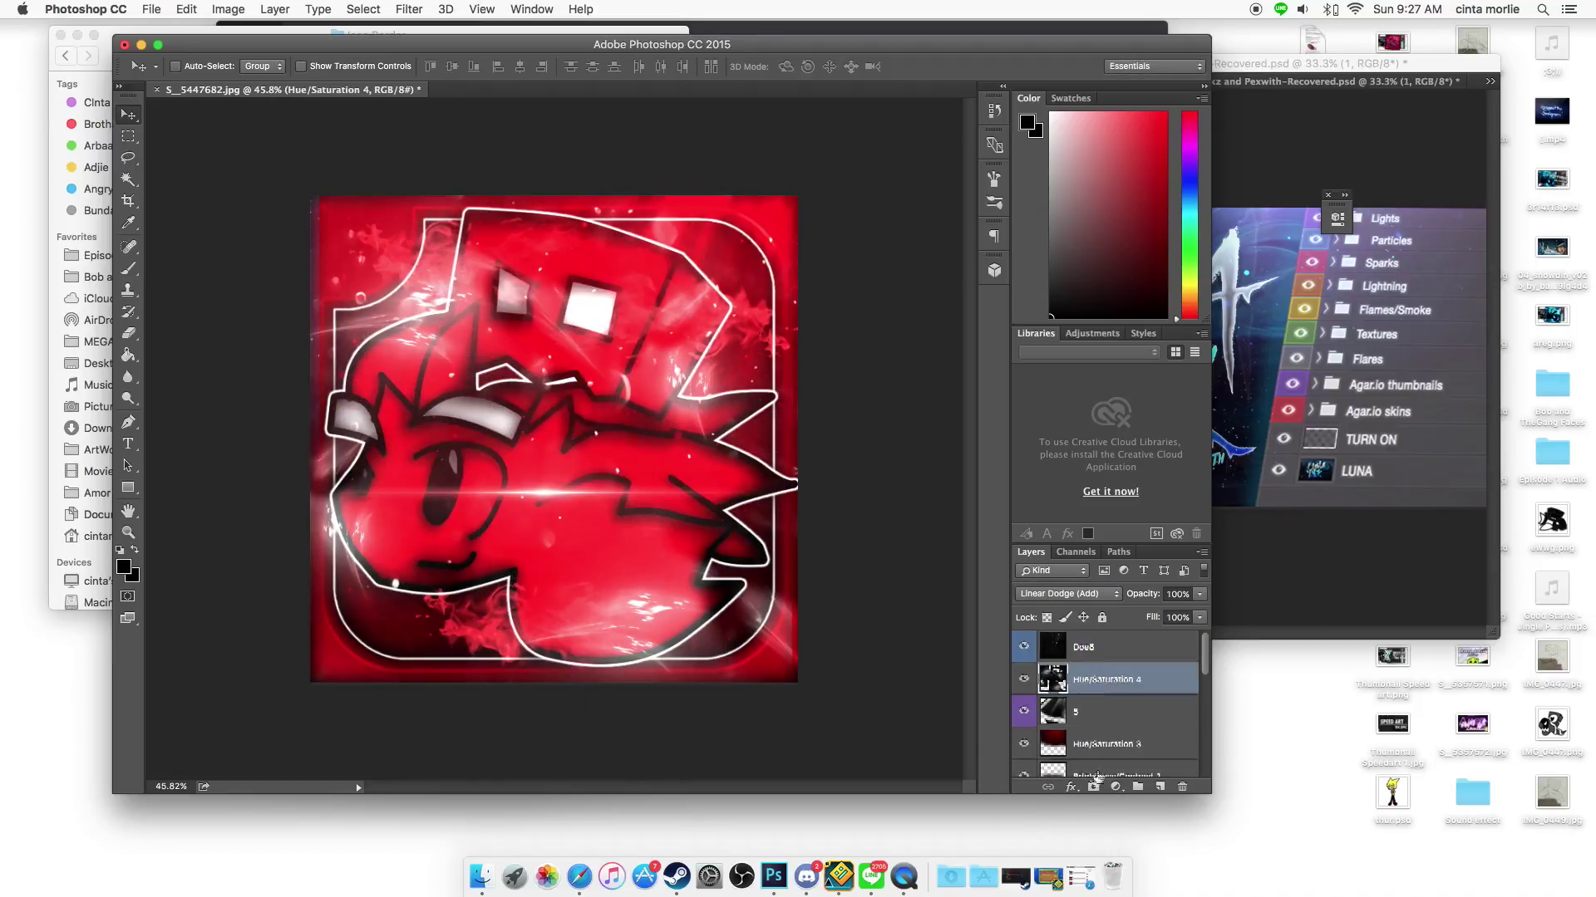
{"action": "left_click", "coordinate": [1097, 777]}
{"action": "mouse_move", "coordinate": [698, 532]}
{"action": "left_mouse_down"}
{"action": "mouse_move", "coordinate": [699, 348]}
{"action": "mouse_move", "coordinate": [642, 492]}
{"action": "left_mouse_up"}
{"action": "left_click", "coordinate": [1199, 636]}
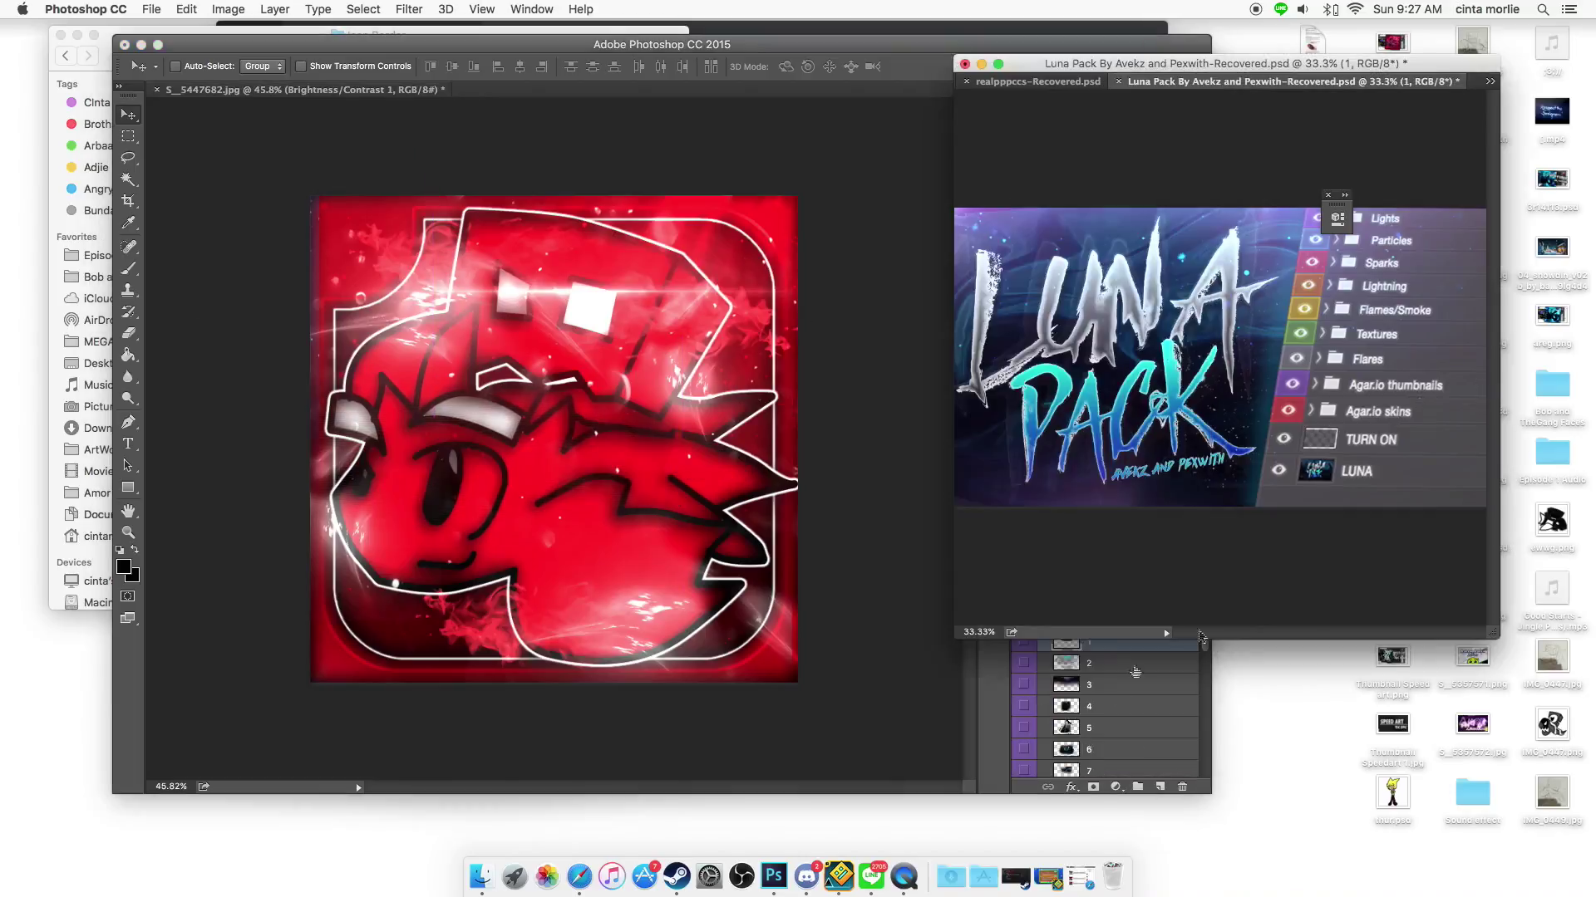
- Commit the 'Allixar' text and scale it up with Free Transform
{"action": "left_click", "coordinate": [1094, 658]}
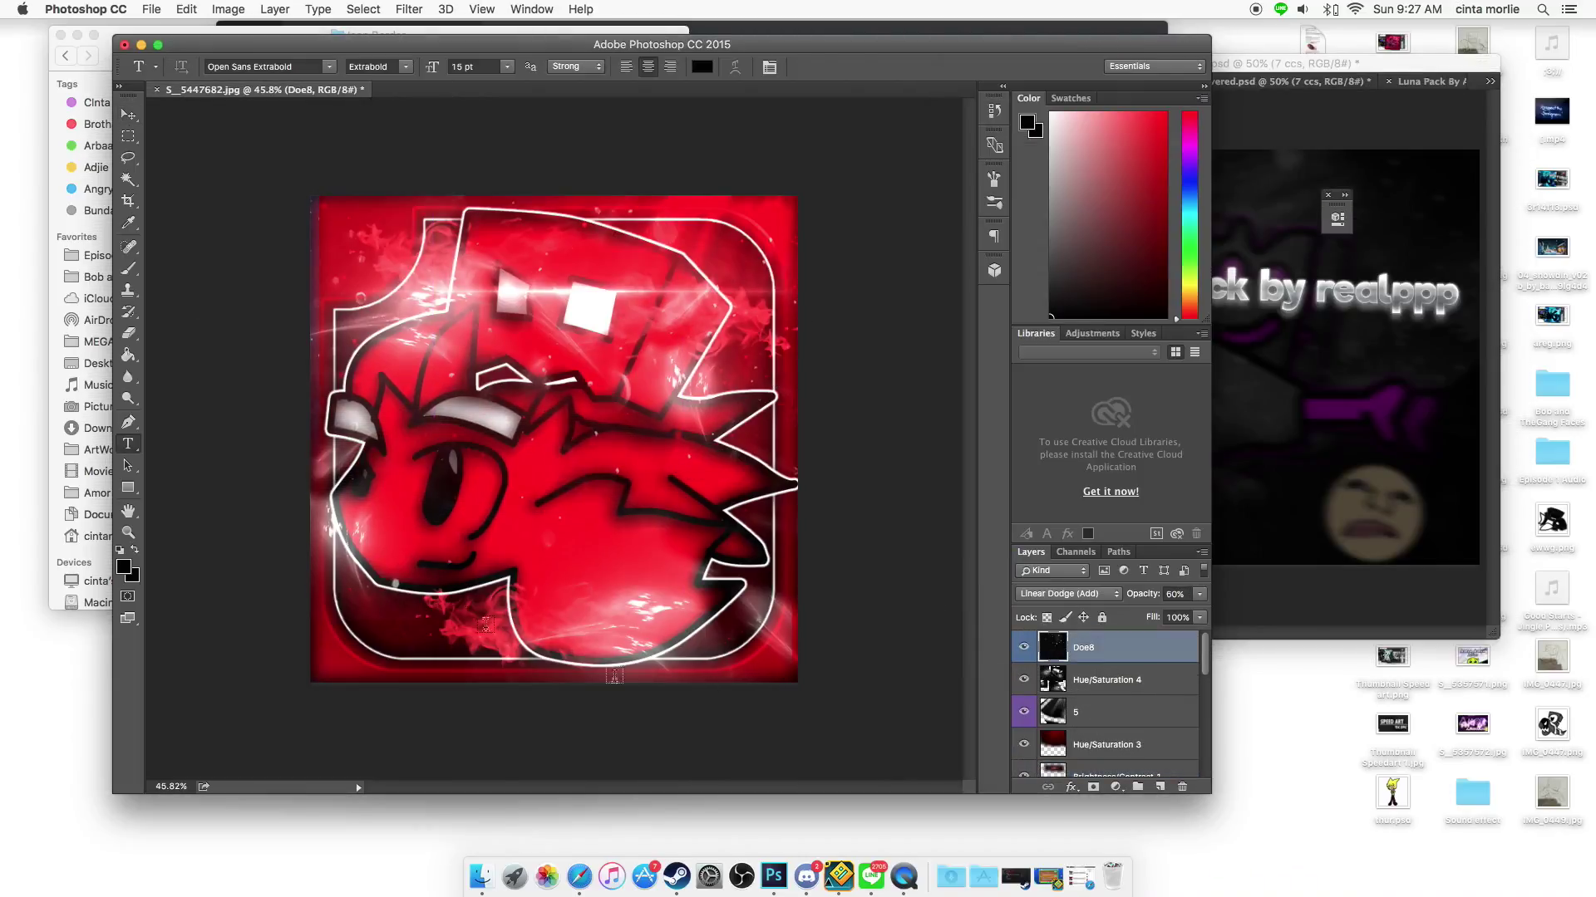
{"action": "left_click", "coordinate": [128, 116]}
{"action": "key", "text": "super+t"}
{"action": "key", "text": "super+t"}
{"action": "type", "text": "Allixar"}
{"action": "key", "text": "Return"}
{"action": "left_click", "coordinate": [735, 68]}
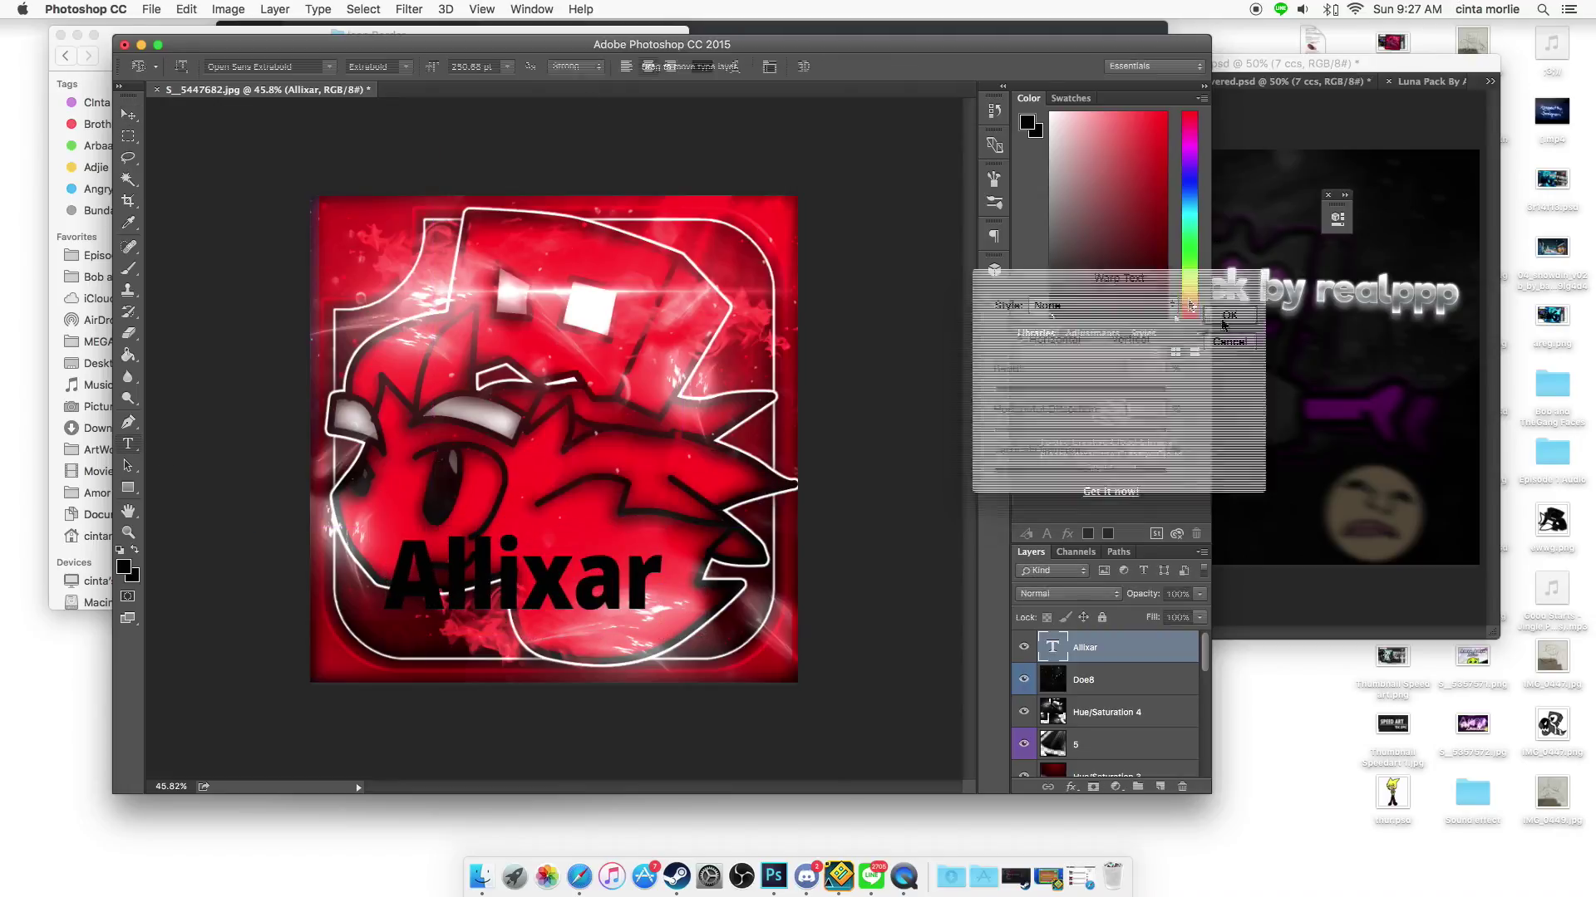
{"action": "left_click", "coordinate": [1228, 319]}
- Give 'Allixar' a script font and set its blend mode to Soft Light
{"action": "left_click", "coordinate": [329, 67]}
{"action": "scroll", "coordinate": [413, 451], "scroll_direction": "down", "scroll_amount": 3}
{"action": "scroll", "coordinate": [413, 451], "scroll_direction": "up", "scroll_amount": 10}
{"action": "scroll", "coordinate": [428, 315], "scroll_direction": "up", "scroll_amount": 10}
{"action": "left_click", "coordinate": [477, 327]}
{"action": "left_click", "coordinate": [1068, 594]}
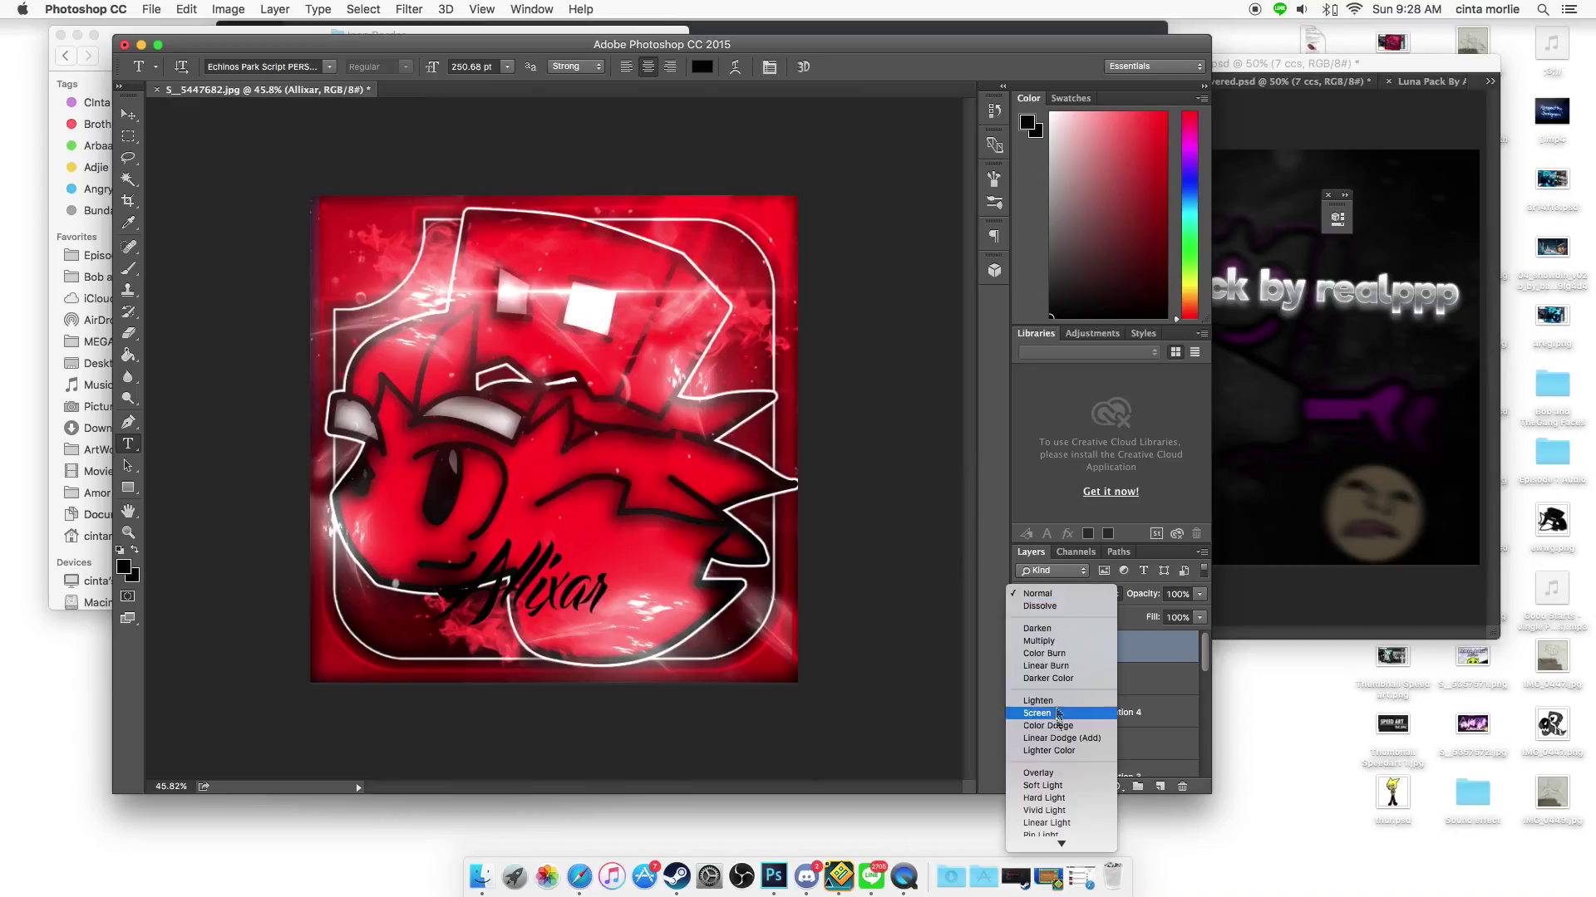
- Add Inner Glow, Outer Glow and Drop Shadow to the text, enlarging the inner glow
{"action": "left_click", "coordinate": [1072, 779]}
{"action": "left_click", "coordinate": [893, 460]}
{"action": "left_click", "coordinate": [893, 309]}
{"action": "left_click_drag", "start_coordinate": [1176, 370], "coordinate": [1184, 370]}
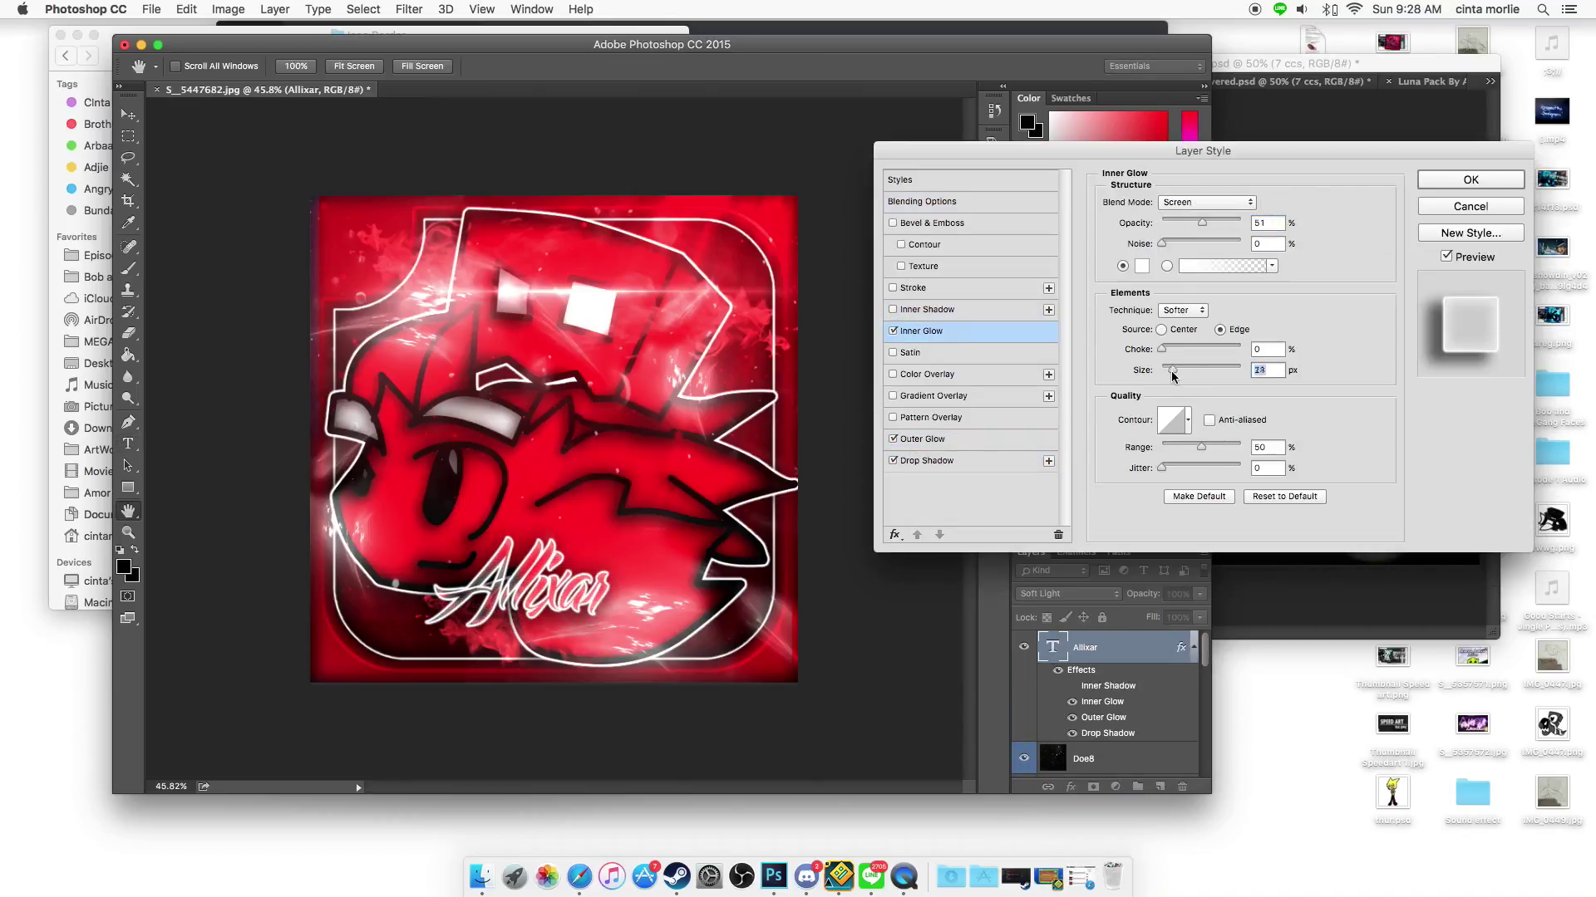
{"action": "left_click", "coordinate": [1470, 180]}
- Warp 'Allixar' with the Twist style and move it to the lower right corner
{"action": "left_click", "coordinate": [1097, 305]}
{"action": "left_click", "coordinate": [1138, 567]}
{"action": "left_click_drag", "start_coordinate": [1081, 471], "coordinate": [1110, 471]}
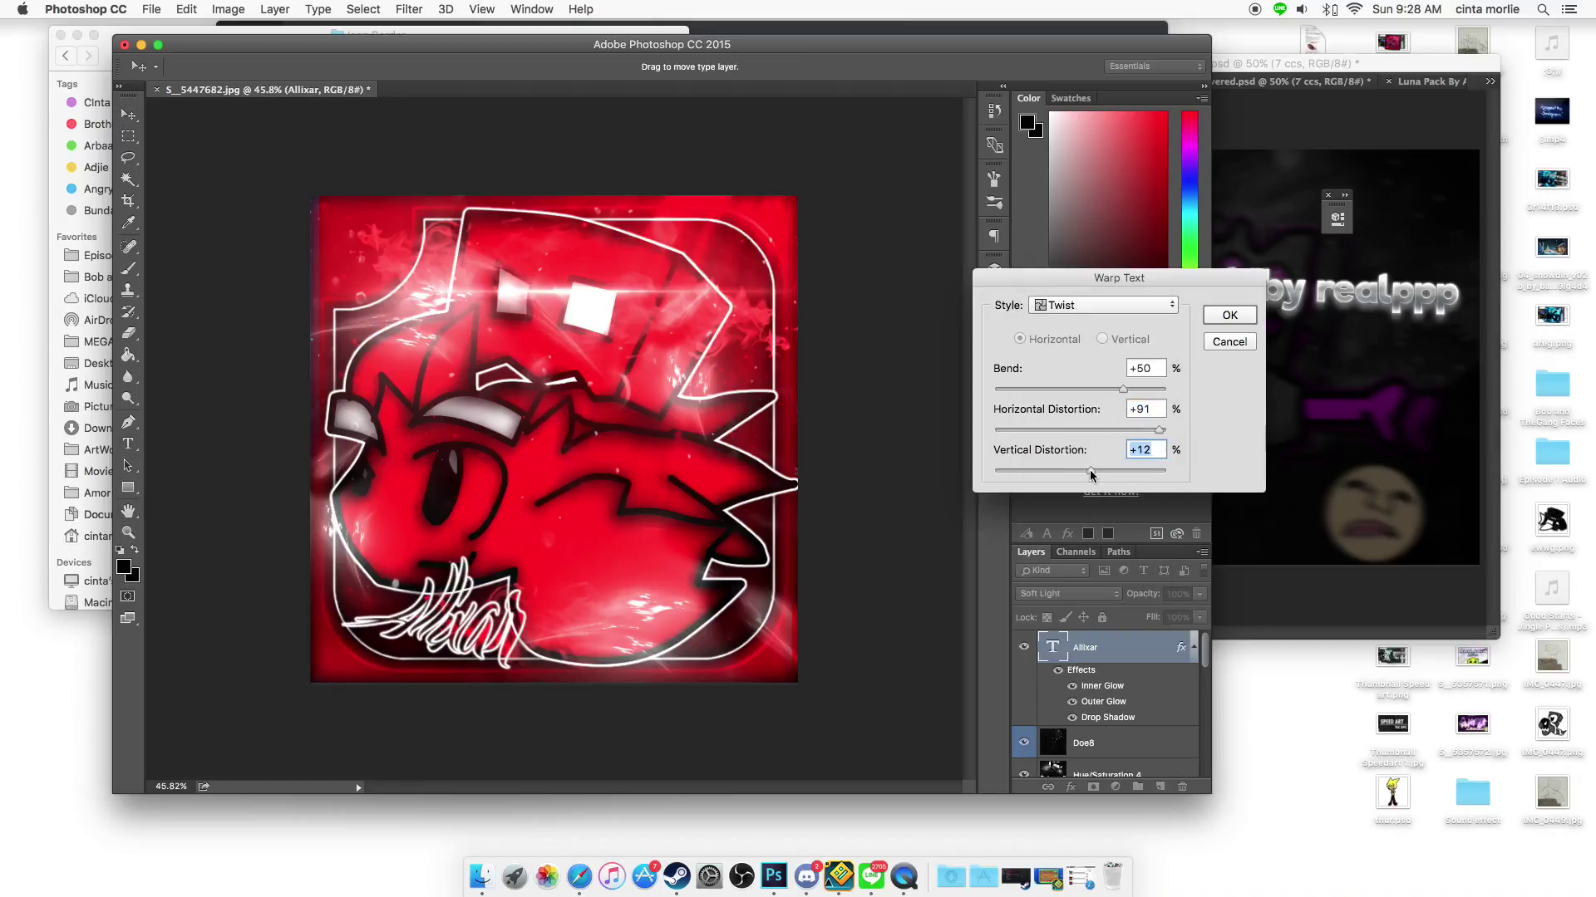
{"action": "key", "text": "Return"}
{"action": "mouse_move", "coordinate": [511, 636]}
{"action": "left_mouse_down"}
{"action": "mouse_move", "coordinate": [743, 636]}
{"action": "mouse_move", "coordinate": [511, 295]}
{"action": "left_mouse_up"}
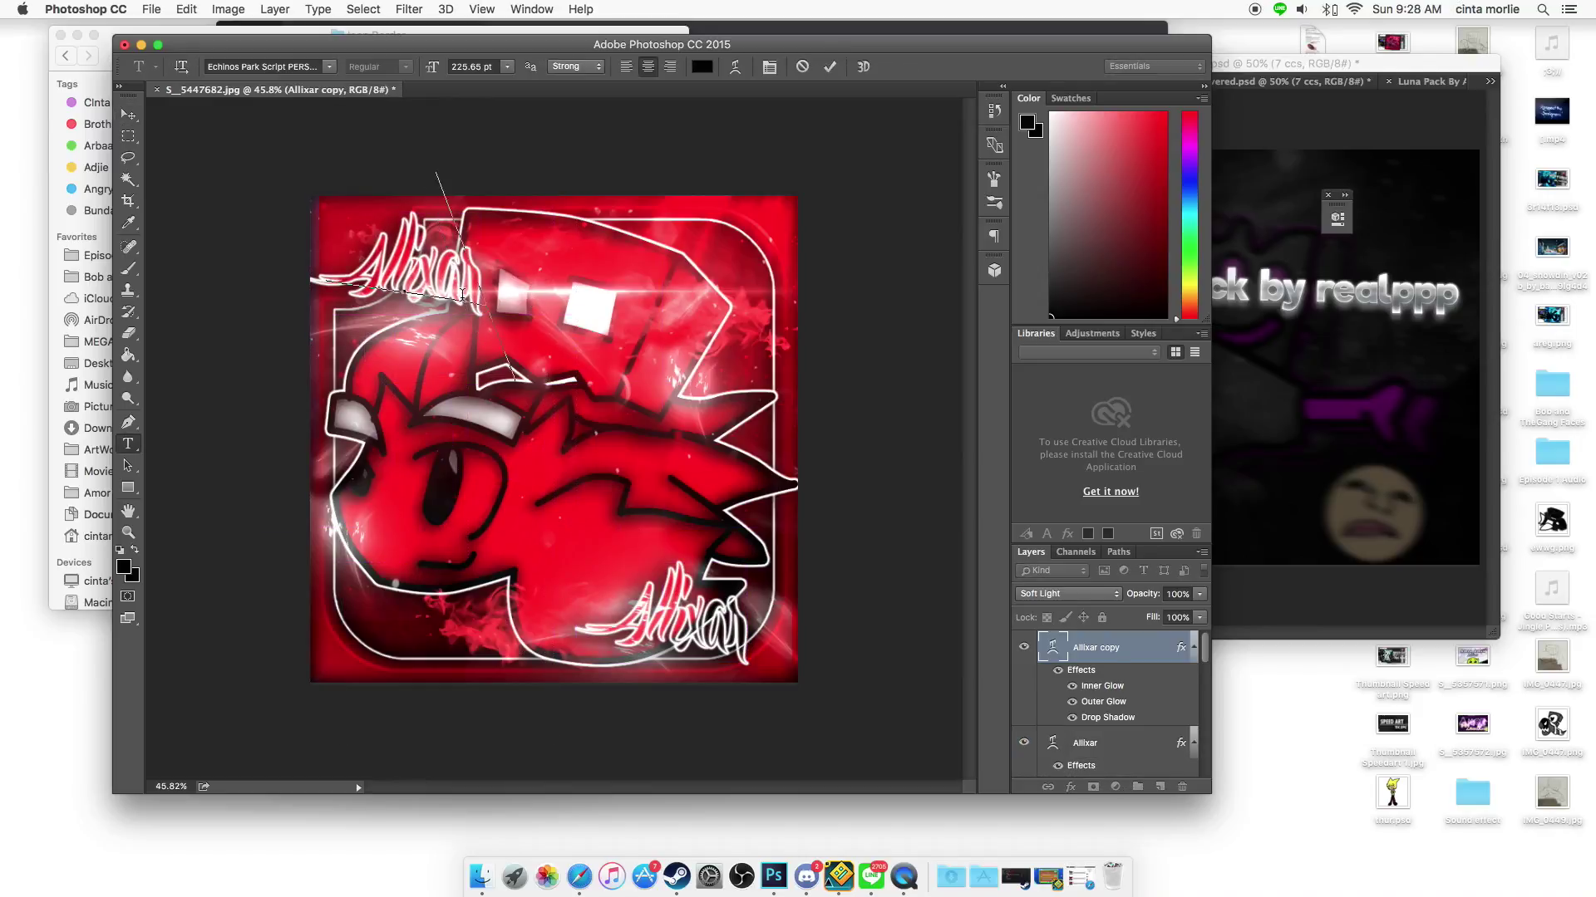
{"action": "type", "text": "A"}
{"action": "left_click", "coordinate": [128, 114]}
- Rotate the single 'A' and place it toward the upper left
{"action": "left_click_drag", "start_coordinate": [388, 296], "coordinate": [415, 275]}
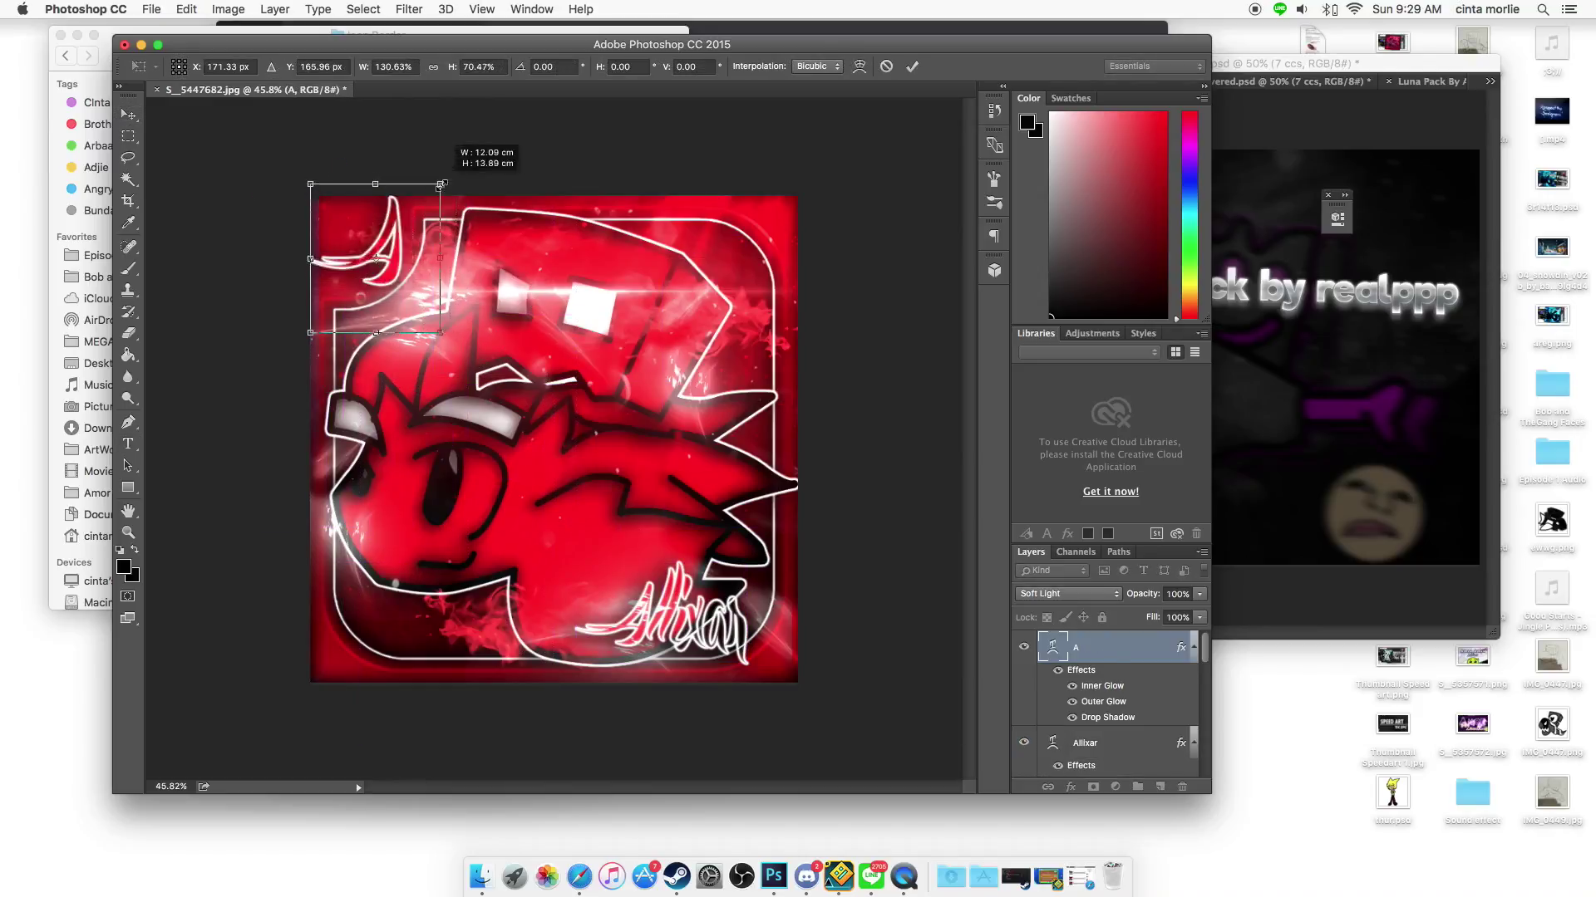
{"action": "key", "text": "Return"}
{"action": "left_click", "coordinate": [1346, 415]}
{"action": "left_click", "coordinate": [1109, 699]}
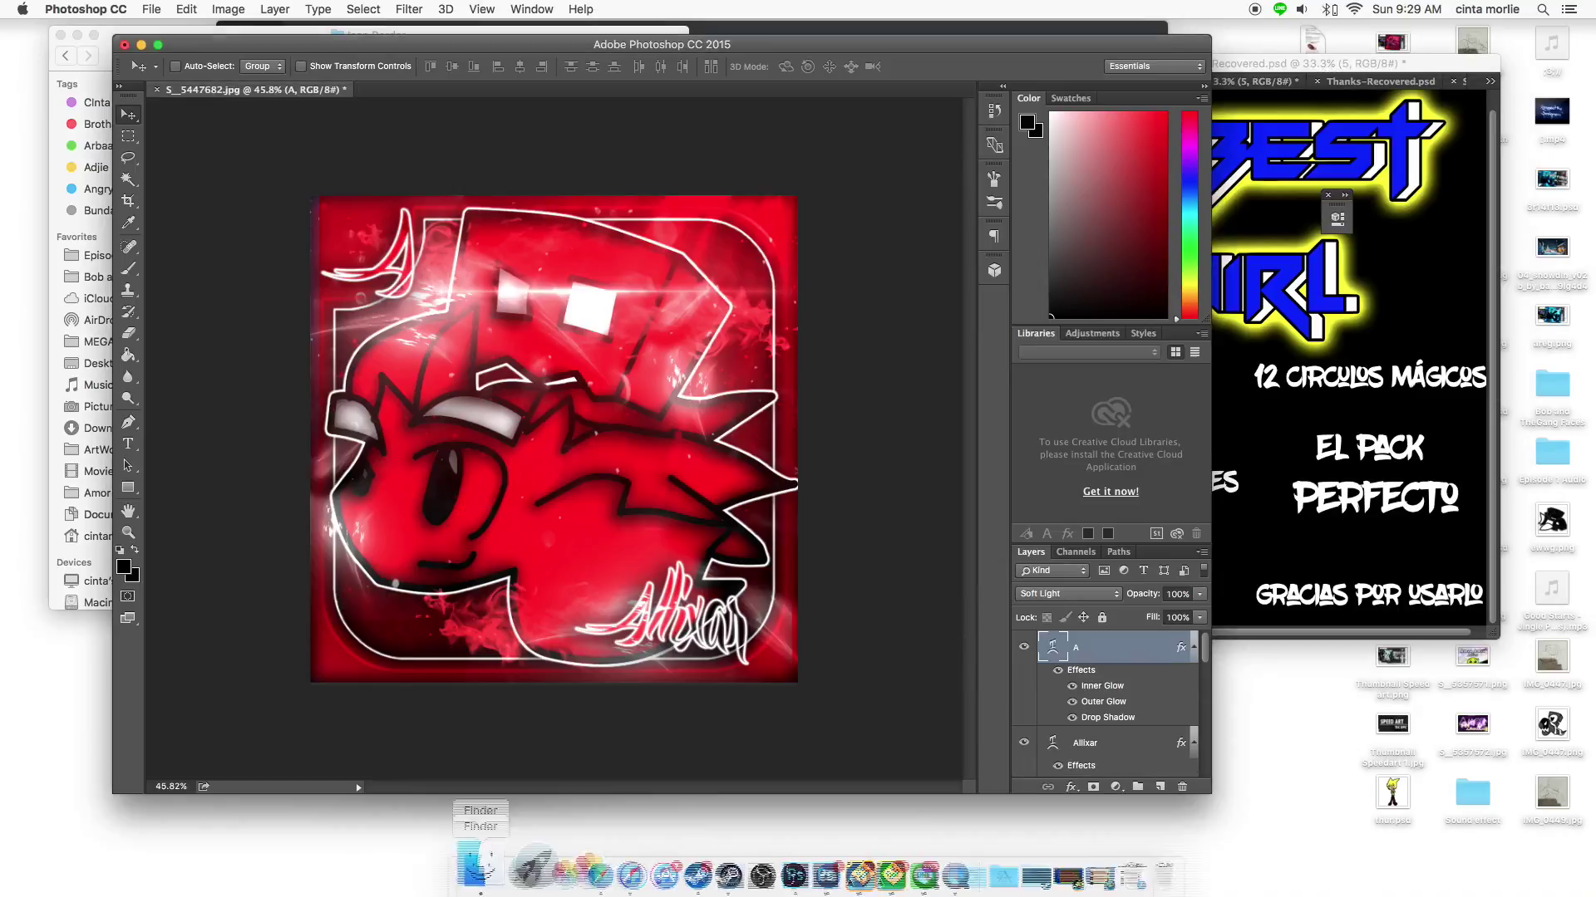
- Drag icon image 9 from the Geometry Dash folder into the document
{"action": "left_click", "coordinate": [480, 877]}
{"action": "left_click", "coordinate": [104, 512]}
{"action": "double_click", "coordinate": [234, 214]}
{"action": "double_click", "coordinate": [484, 106]}
{"action": "left_click_drag", "start_coordinate": [218, 290], "coordinate": [553, 439]}
- Give layer 9 a red Outer Glow, reorder it, and position the zigzag shape on the icon
{"action": "left_click", "coordinate": [1072, 787]}
{"action": "left_click", "coordinate": [1097, 834]}
{"action": "left_click", "coordinate": [893, 439]}
{"action": "left_click", "coordinate": [931, 417]}
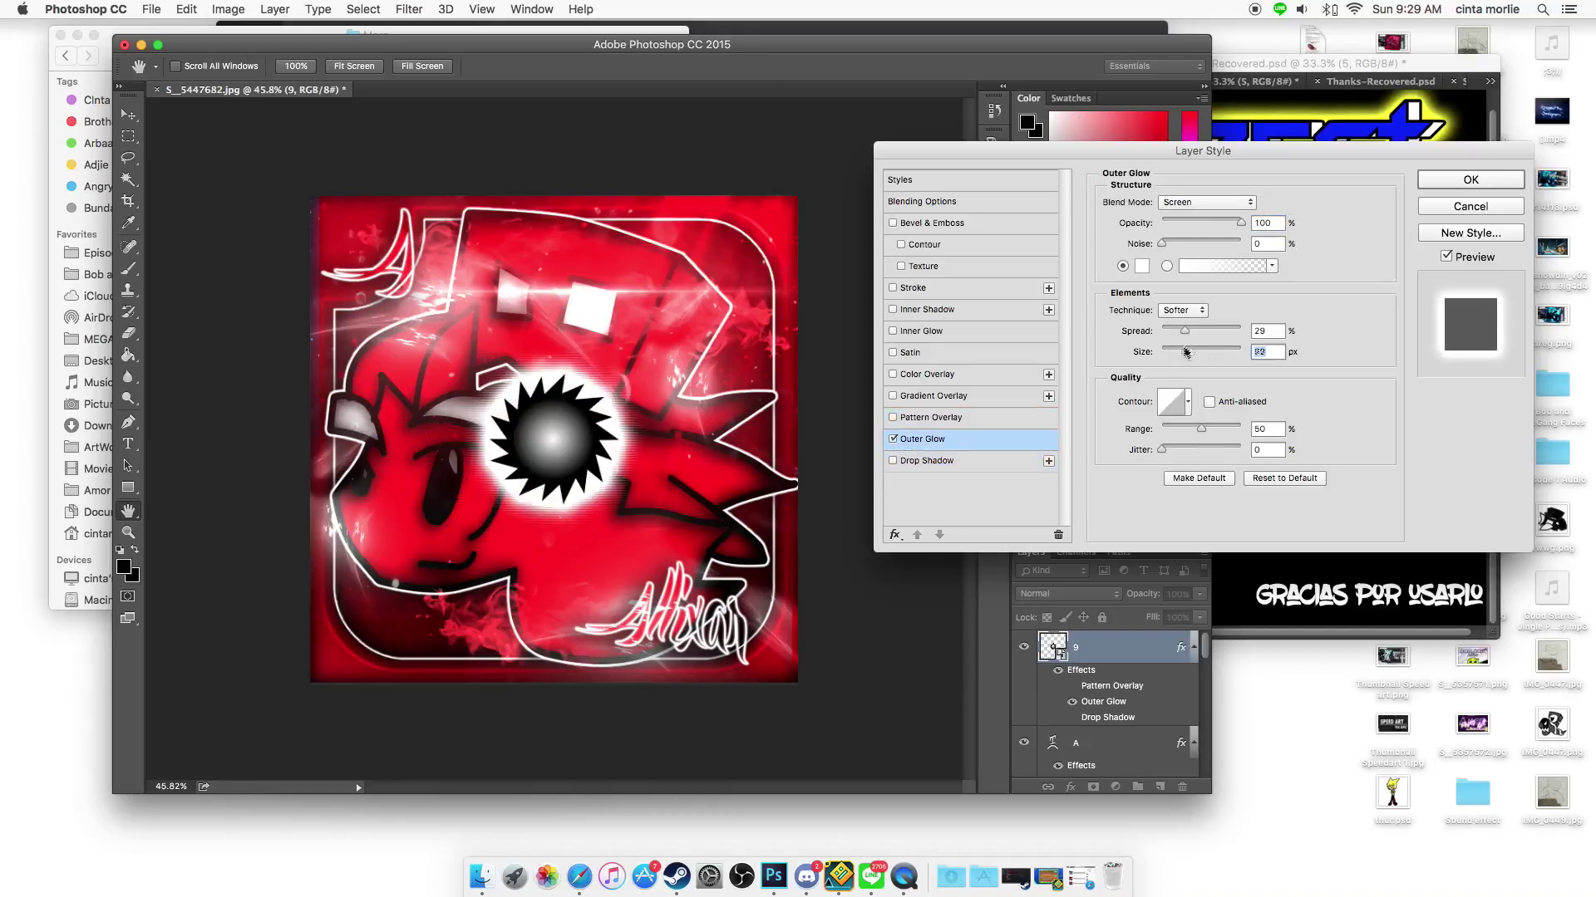
{"action": "left_click", "coordinate": [900, 331]}
{"action": "left_click", "coordinate": [565, 441]}
{"action": "key", "text": "Return"}
{"action": "key", "text": "Return"}
{"action": "mouse_move", "coordinate": [1106, 648]}
{"action": "left_mouse_down"}
{"action": "mouse_move", "coordinate": [1102, 826]}
{"action": "mouse_move", "coordinate": [1105, 694]}
{"action": "left_mouse_up"}
{"action": "mouse_move", "coordinate": [466, 582]}
{"action": "left_mouse_down"}
{"action": "mouse_move", "coordinate": [446, 633]}
{"action": "mouse_move", "coordinate": [1141, 472]}
{"action": "left_mouse_up"}
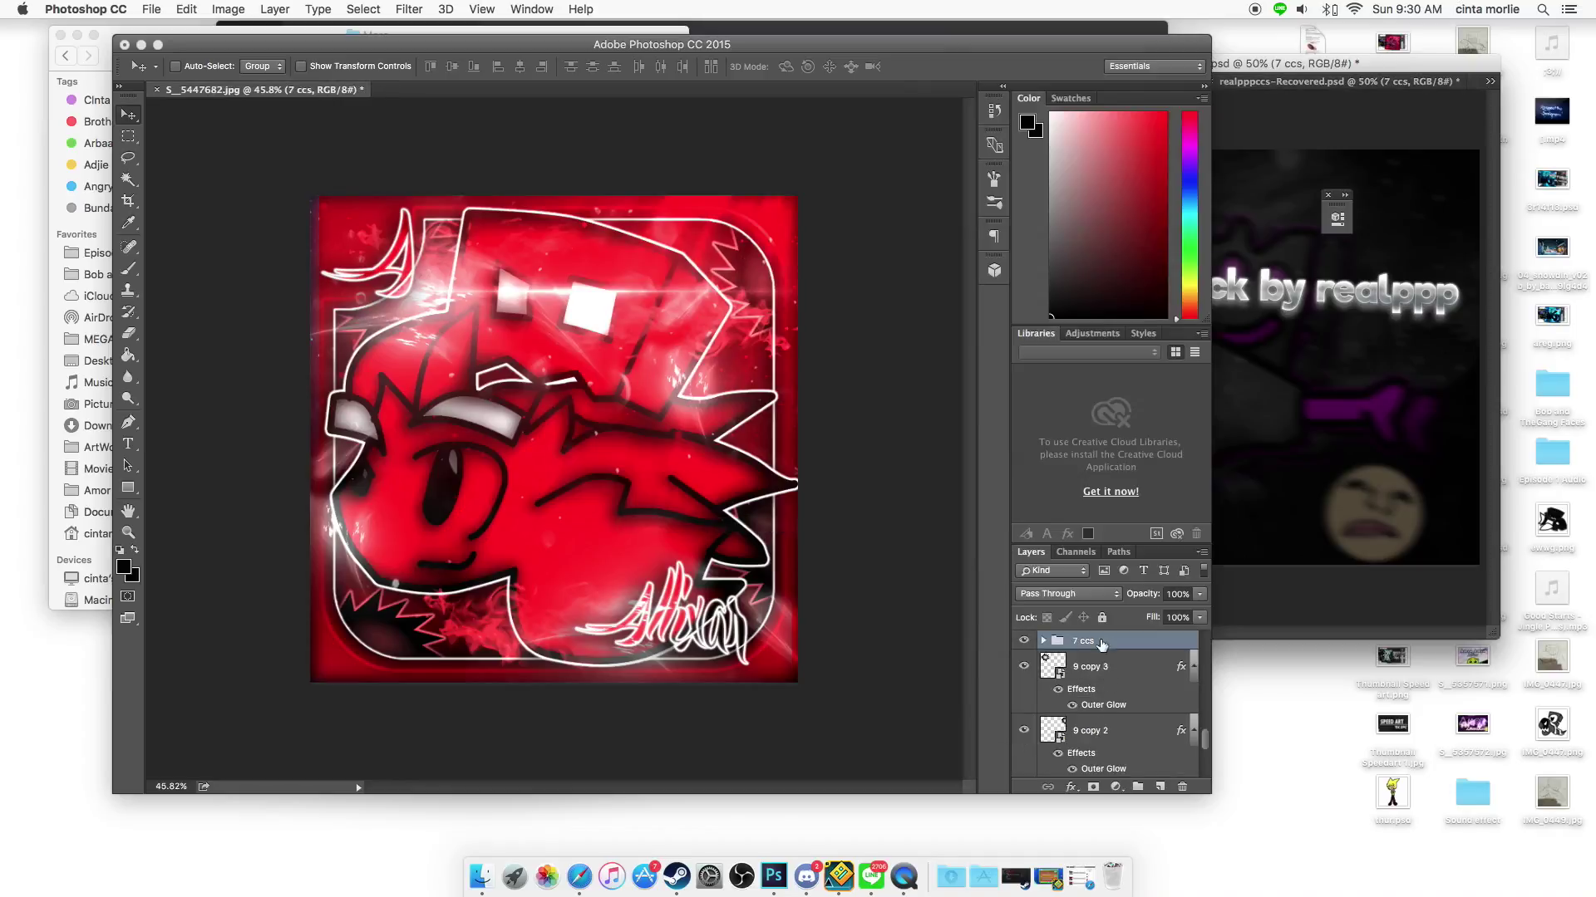
- Drag the '7 ccs' colour-correction group into the icon document's Layers panel
{"action": "left_click_drag", "start_coordinate": [1140, 472], "coordinate": [1054, 691]}
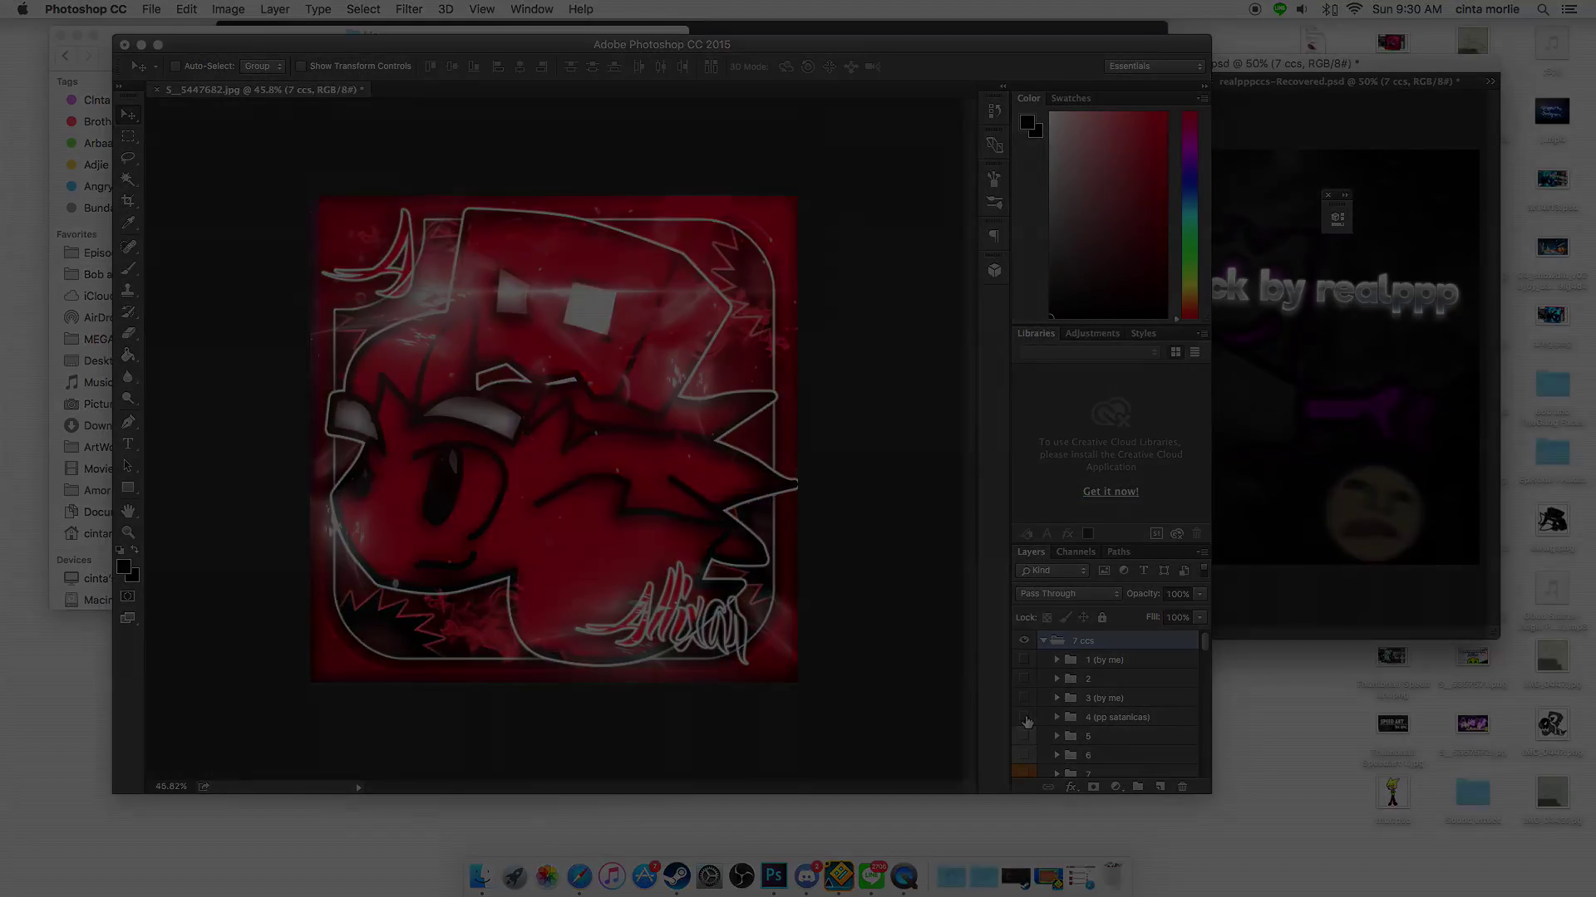